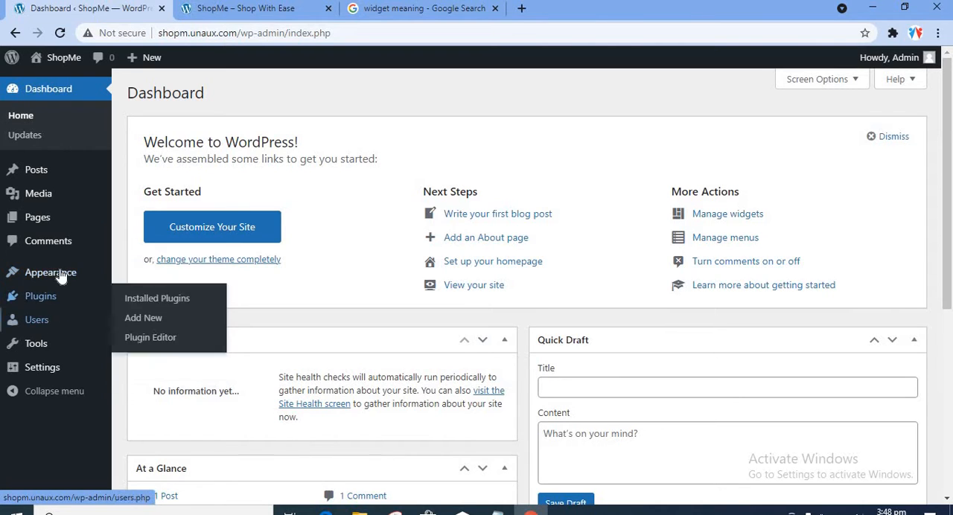
Step: Open the Add Themes page from the site's theme management area
mouse_move(90, 272)
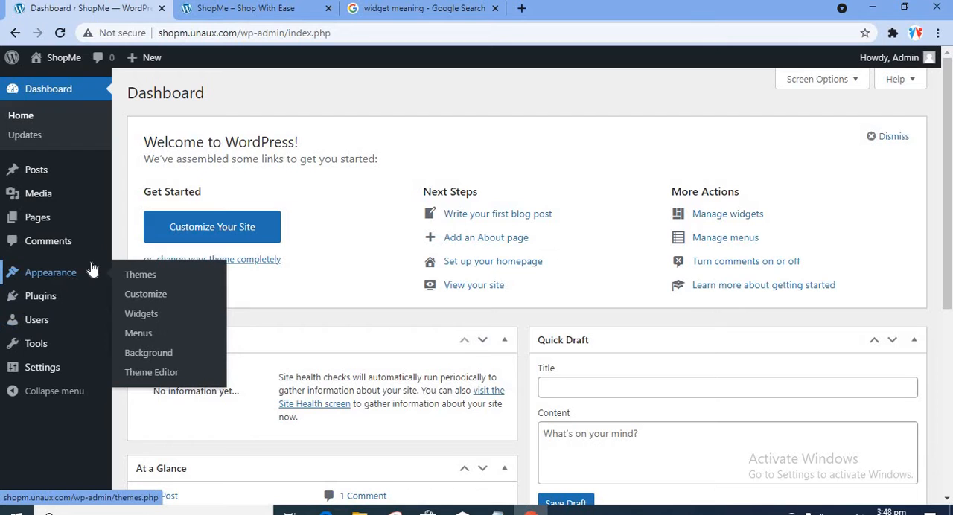
click(154, 282)
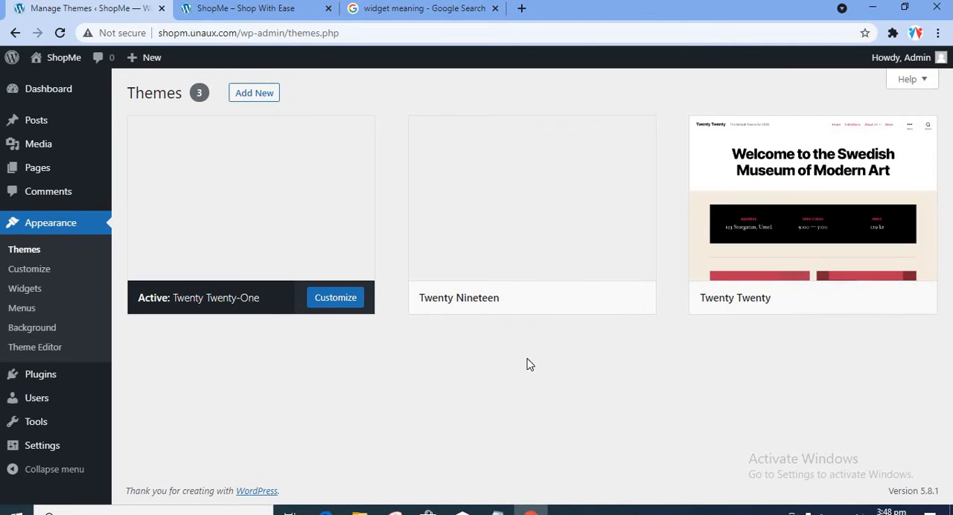
click(252, 95)
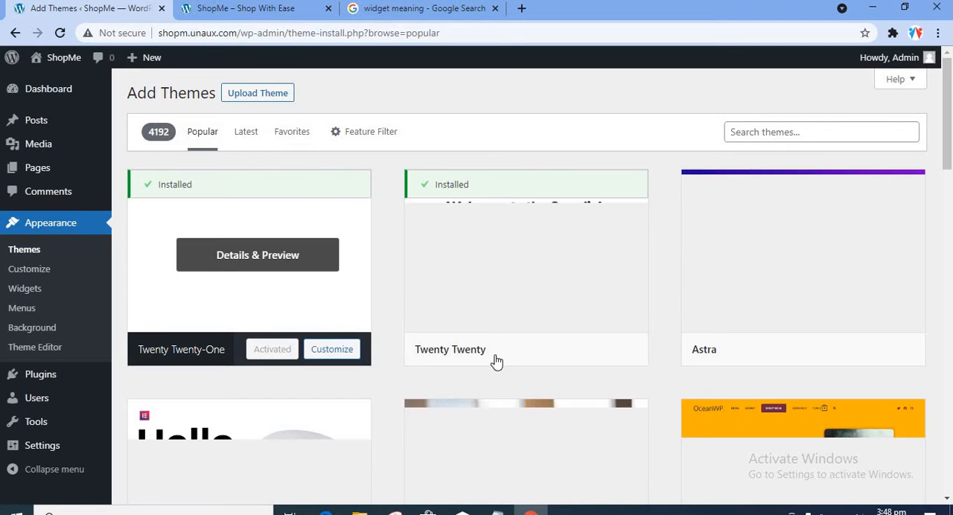
Step: Browse the popular WordPress themes available for installation
scroll(573, 295, down, 2)
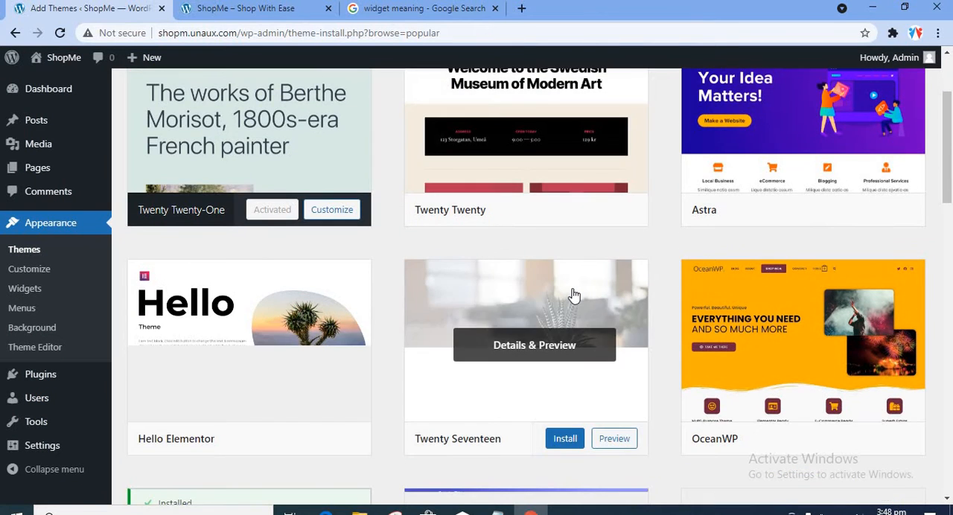
scroll(573, 295, down, 3)
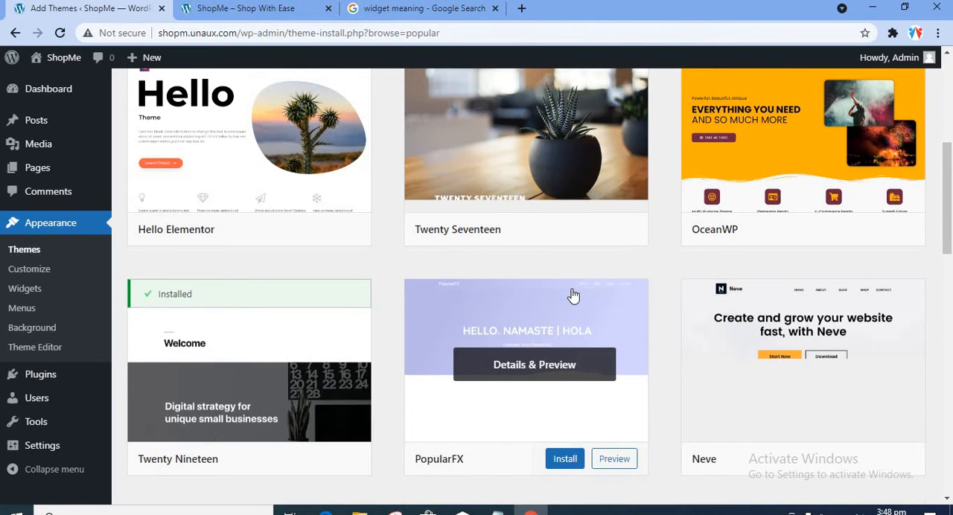
scroll(573, 295, up, 2)
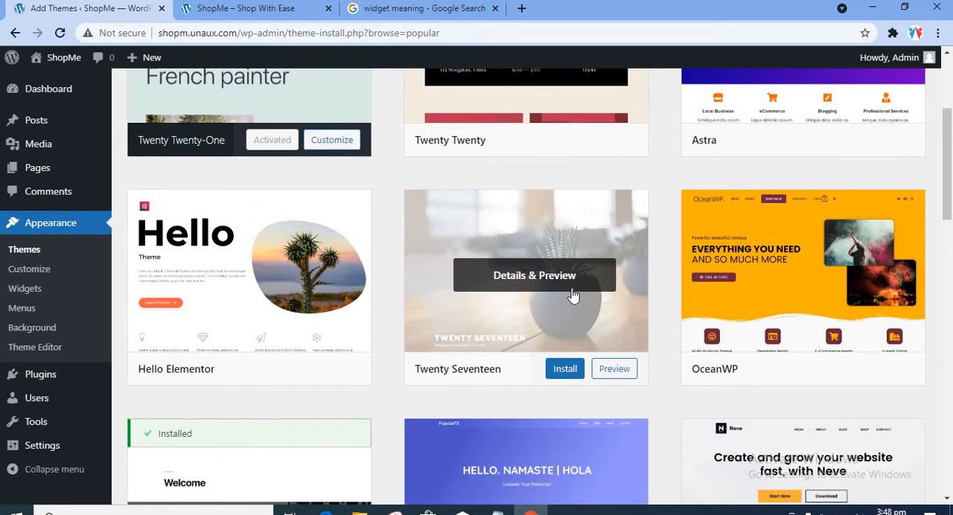
scroll(573, 295, down, 5)
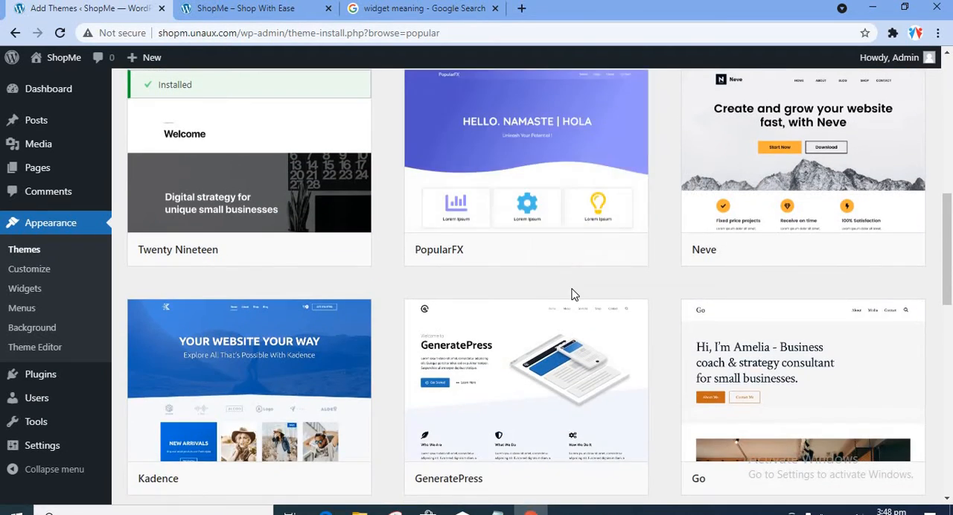
scroll(572, 295, up, 6)
scroll(572, 296, down, 7)
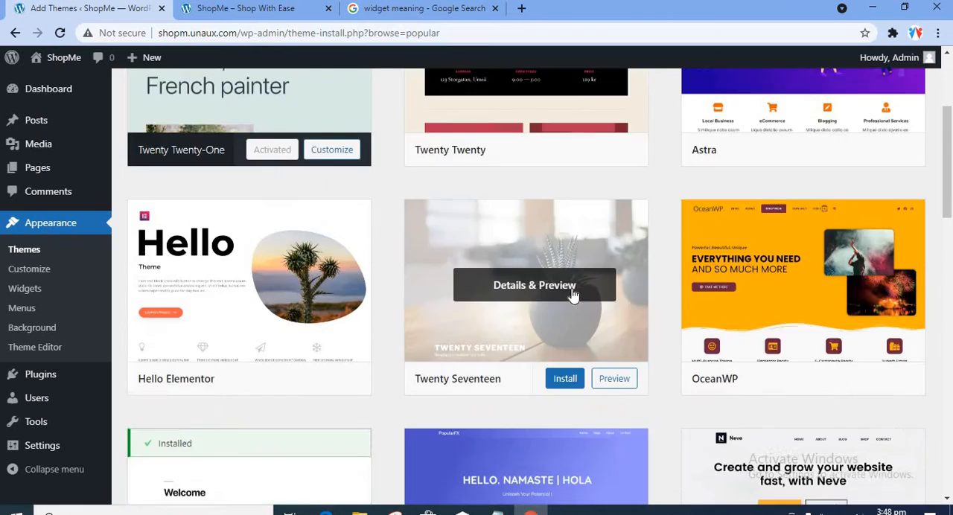
scroll(572, 296, down, 3)
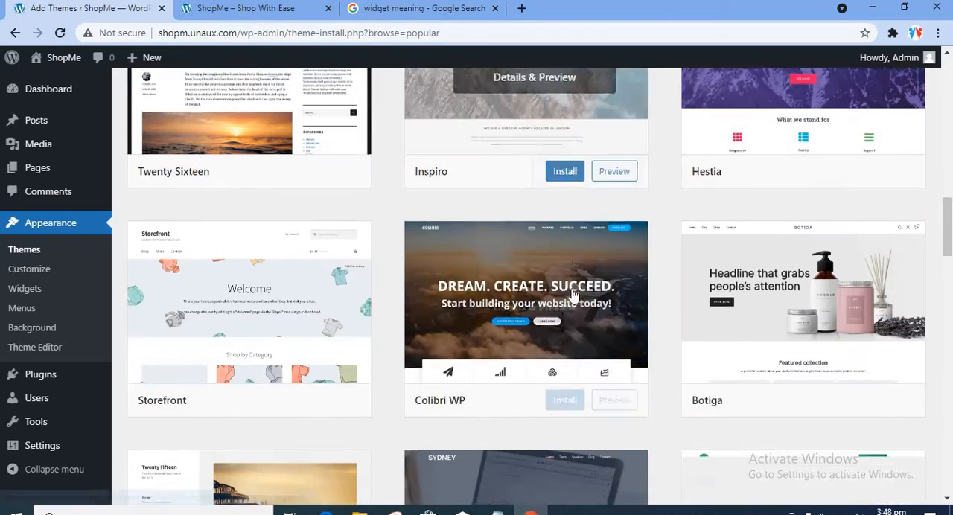
scroll(573, 294, down, 8)
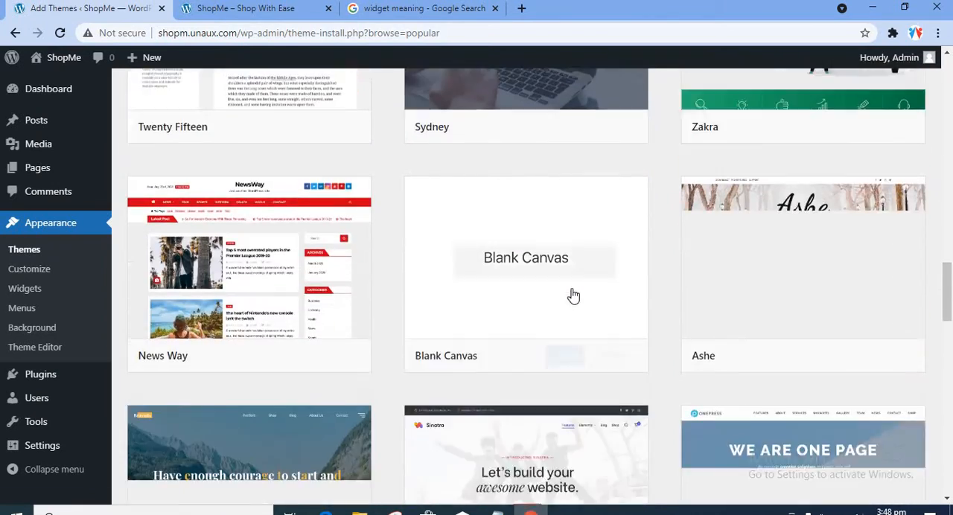
scroll(571, 283, up, 10)
scroll(572, 288, up, 12)
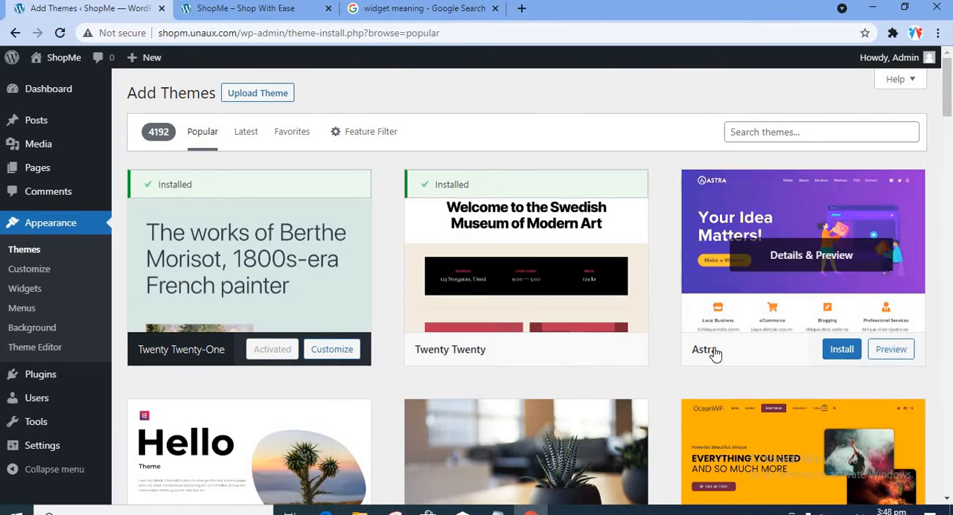
Step: Install the Astra theme and activate it on the site
click(779, 133)
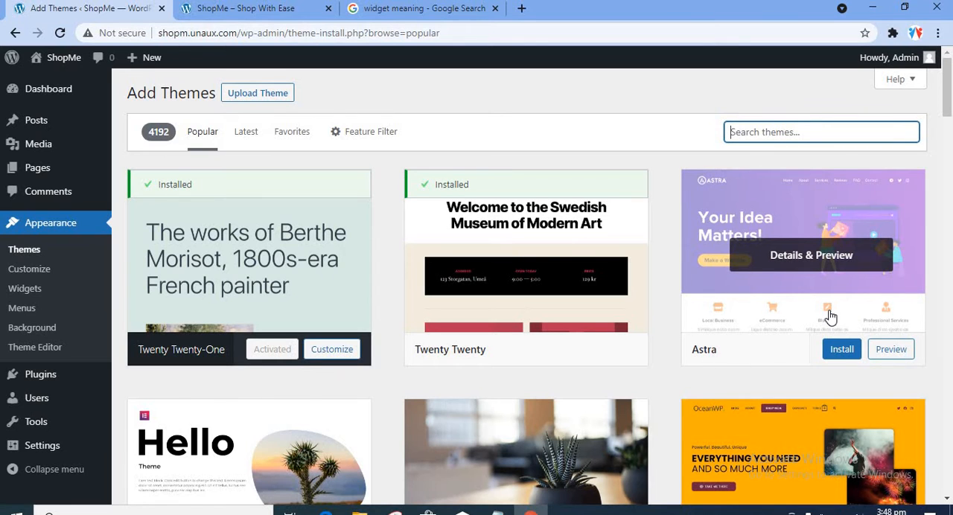
click(843, 351)
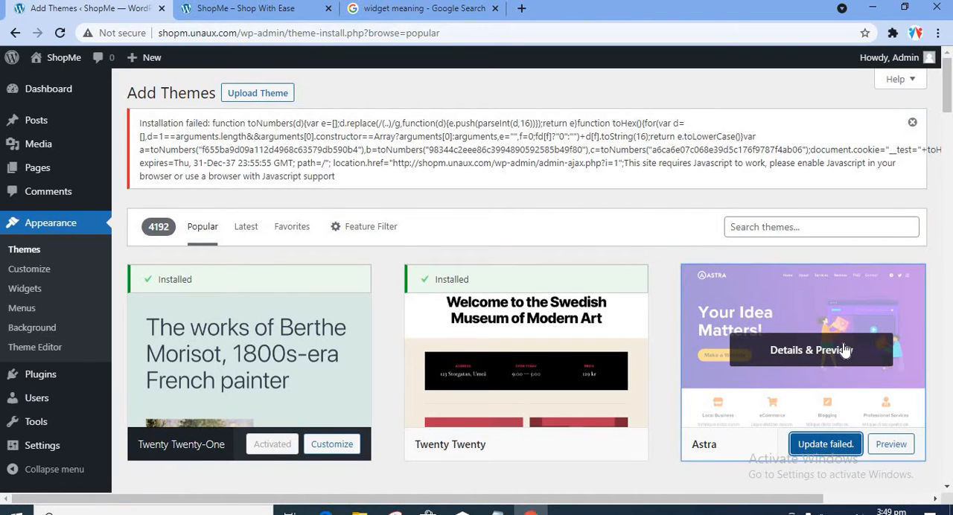
click(824, 448)
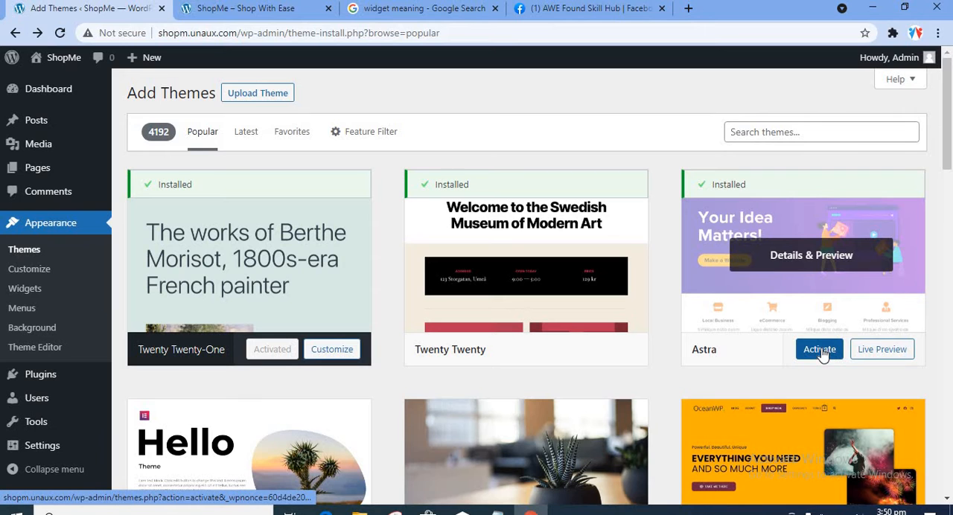
click(823, 353)
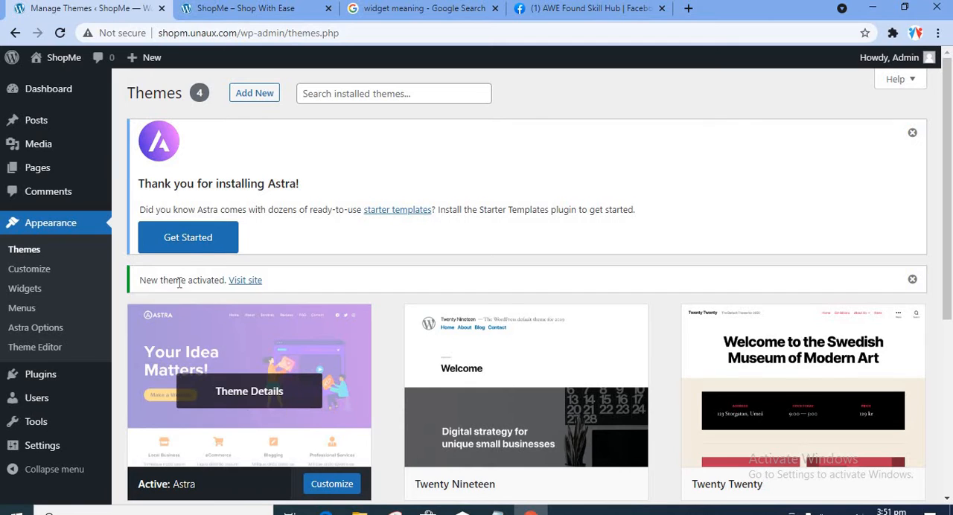
Step: Start Astra's starter templates setup and choose Elementor as the page builder
click(192, 238)
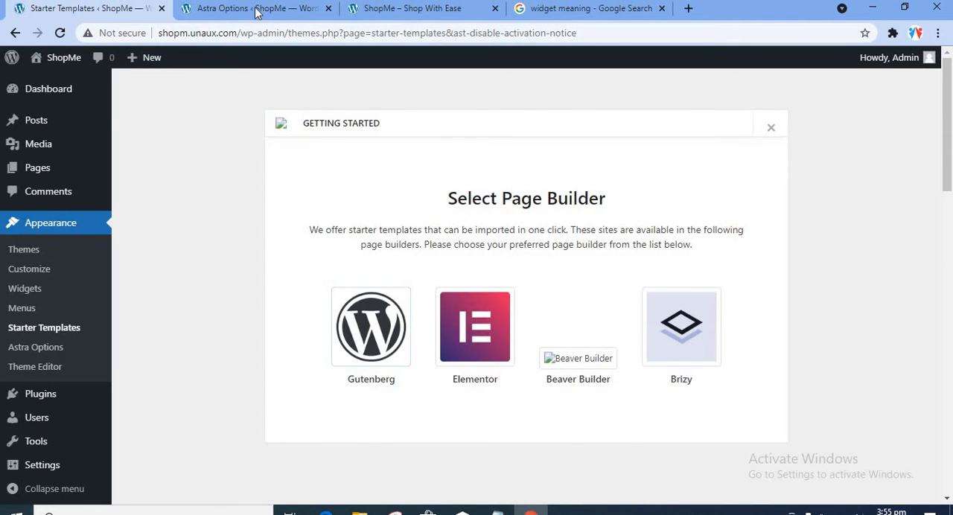
click(311, 7)
click(113, 15)
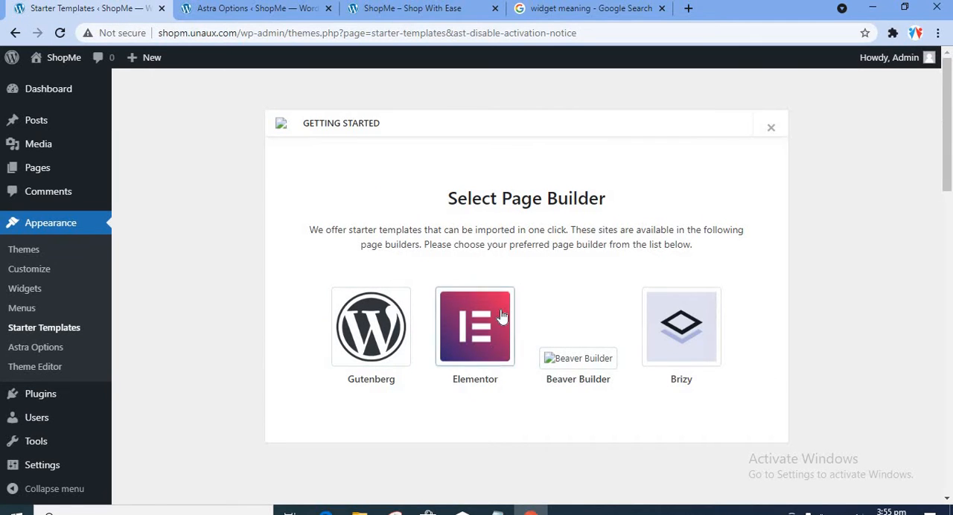
click(475, 356)
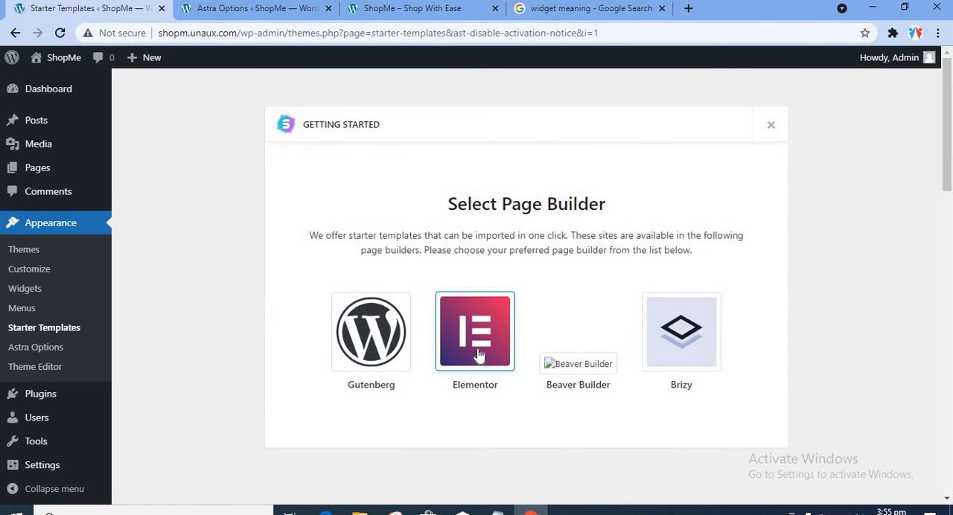
click(479, 355)
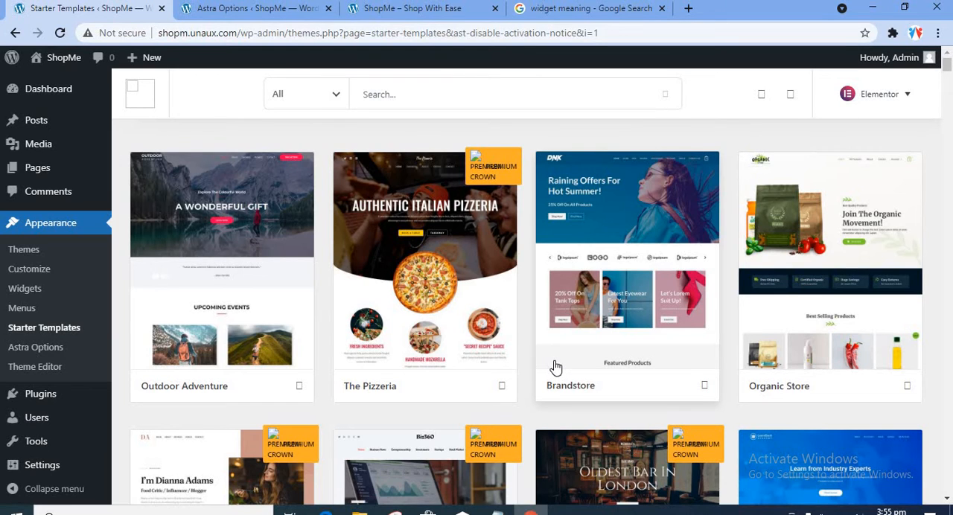
Step: Browse the gallery of Elementor starter templates to compare the free and premium designs
scroll(555, 367, down, 5)
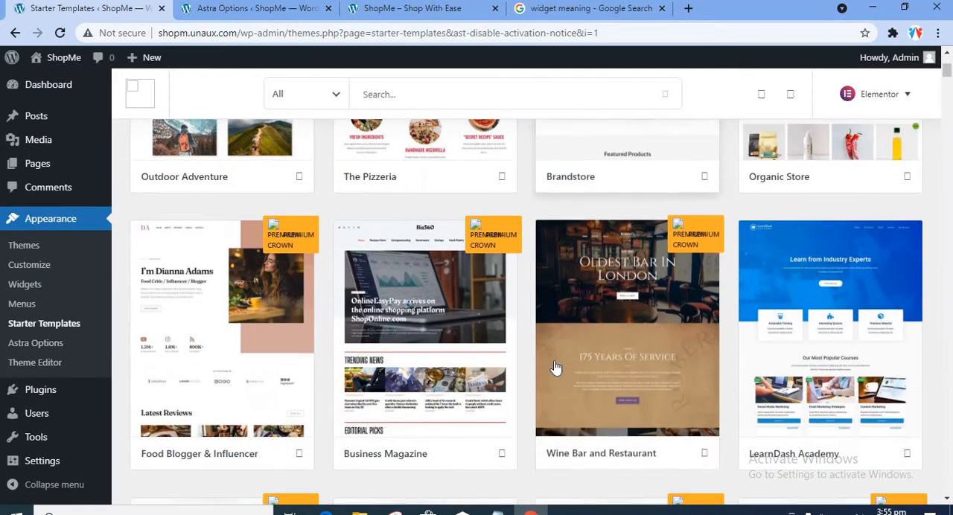
scroll(555, 367, down, 4)
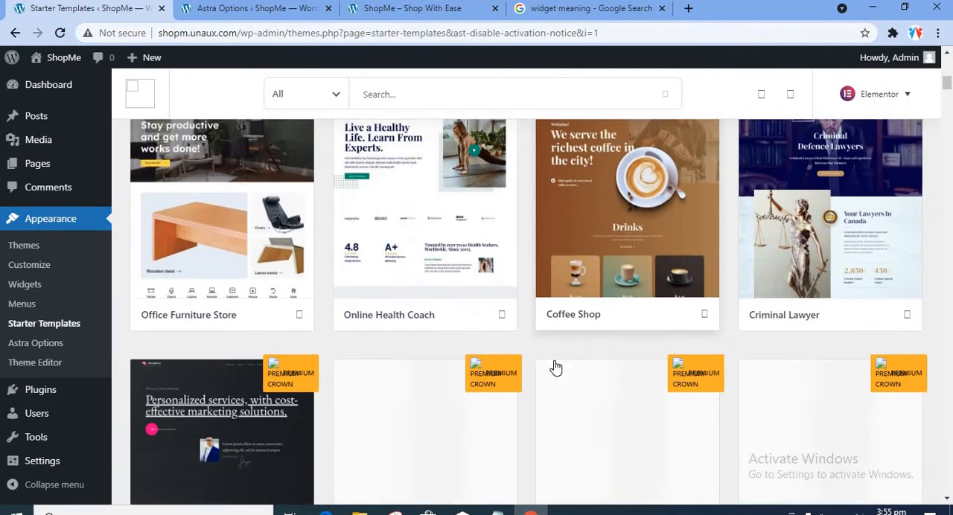
scroll(554, 367, down, 3)
scroll(554, 367, down, 3)
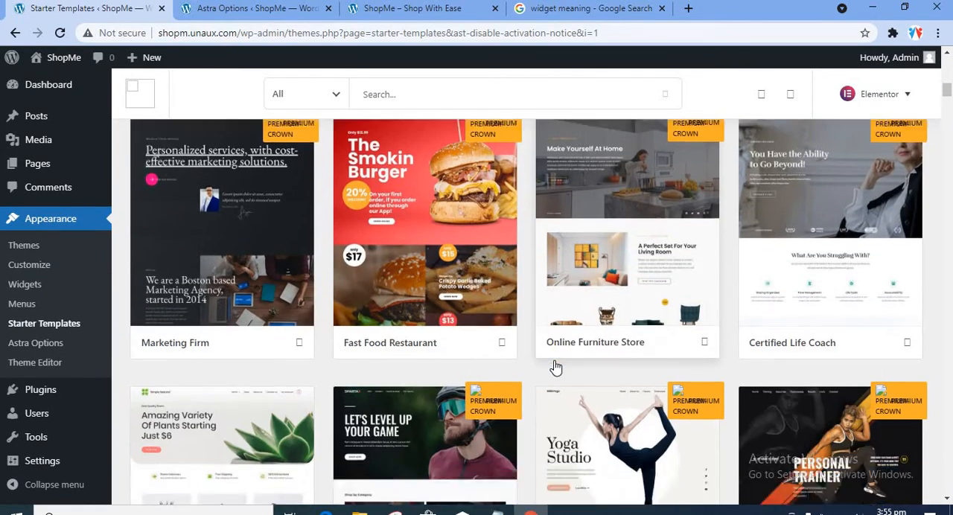
scroll(555, 367, down, 7)
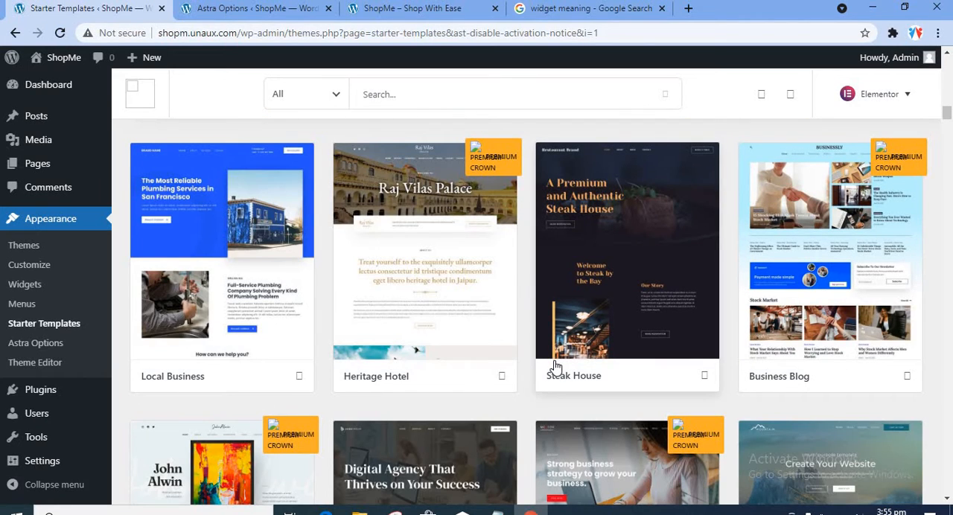
scroll(555, 367, down, 6)
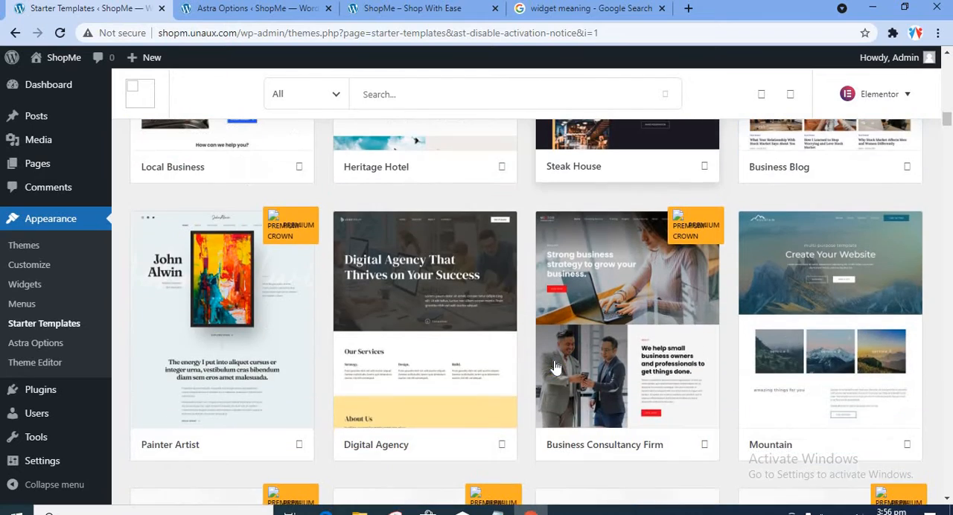
scroll(554, 367, down, 7)
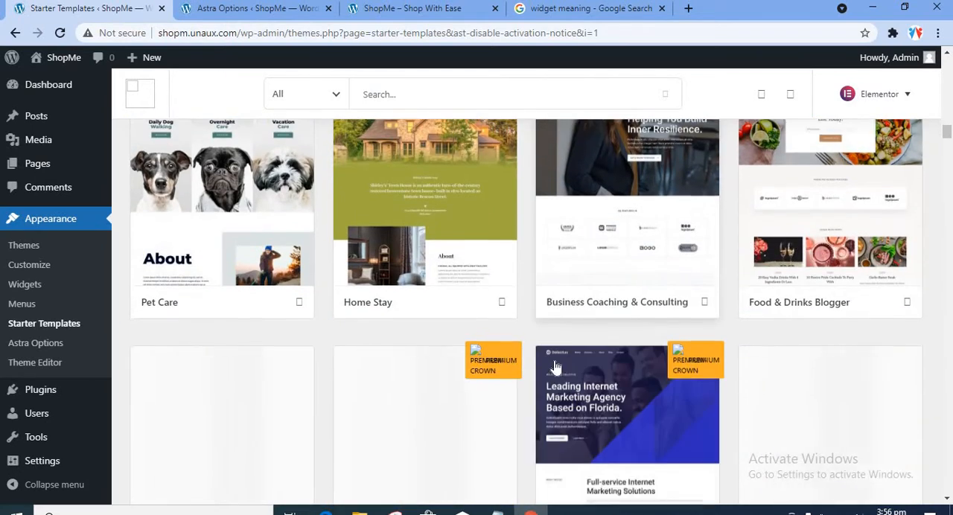
scroll(554, 367, down, 5)
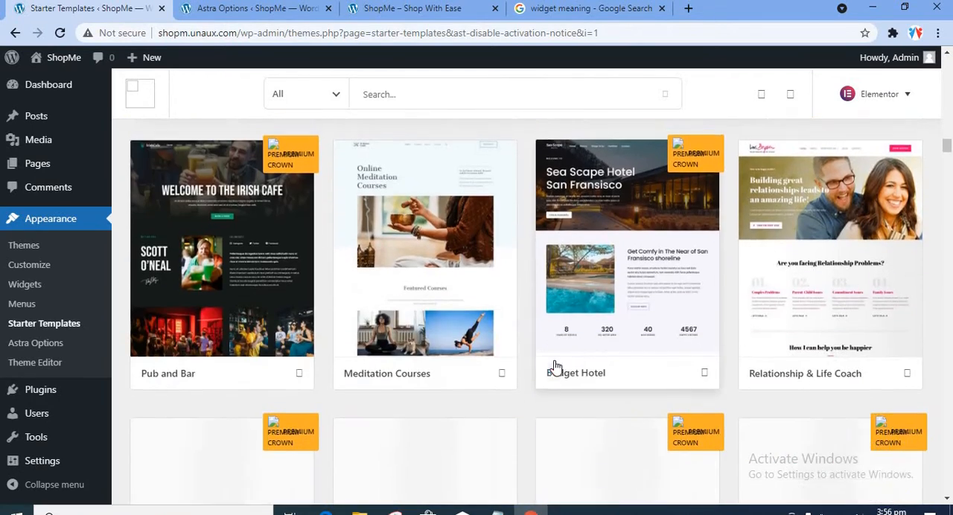
scroll(554, 367, down, 4)
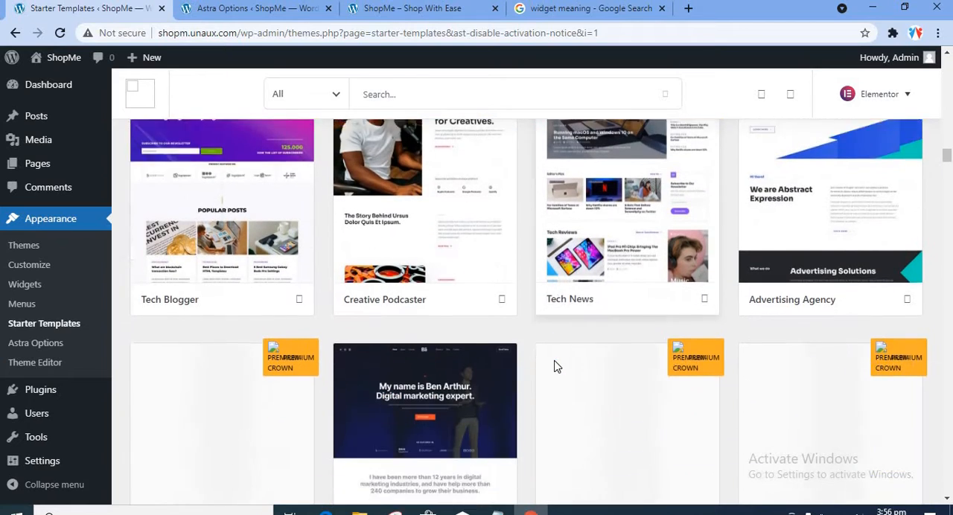
scroll(554, 367, down, 3)
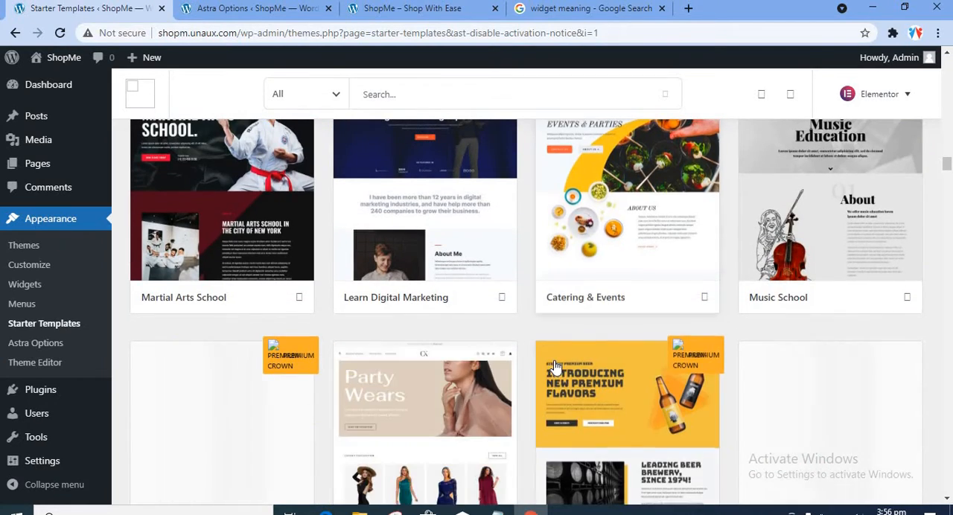
scroll(555, 367, down, 3)
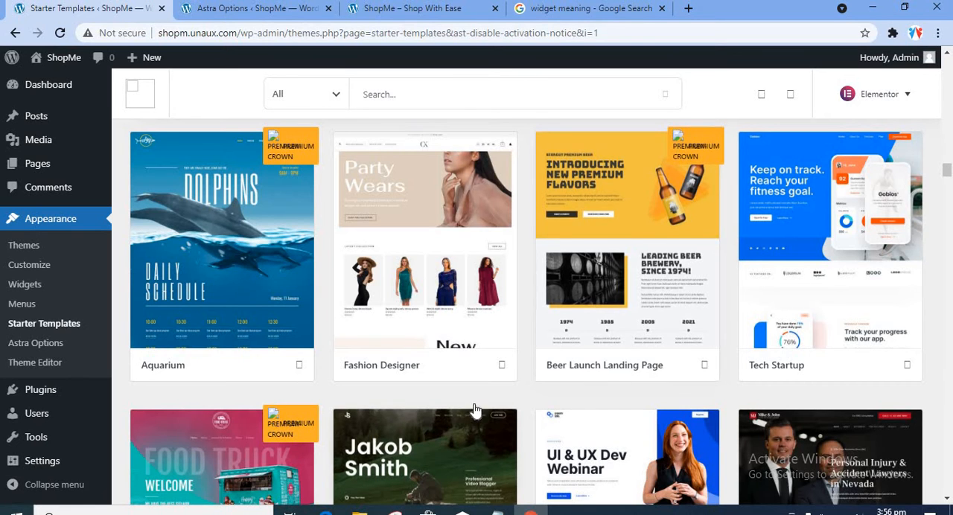
scroll(473, 409, down, 3)
scroll(474, 409, down, 3)
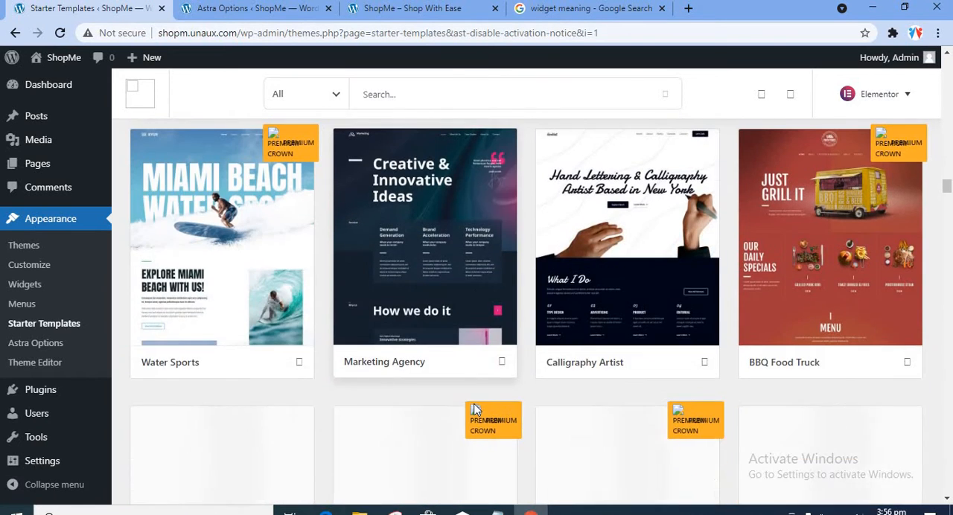
scroll(473, 408, down, 2)
scroll(473, 408, up, 3)
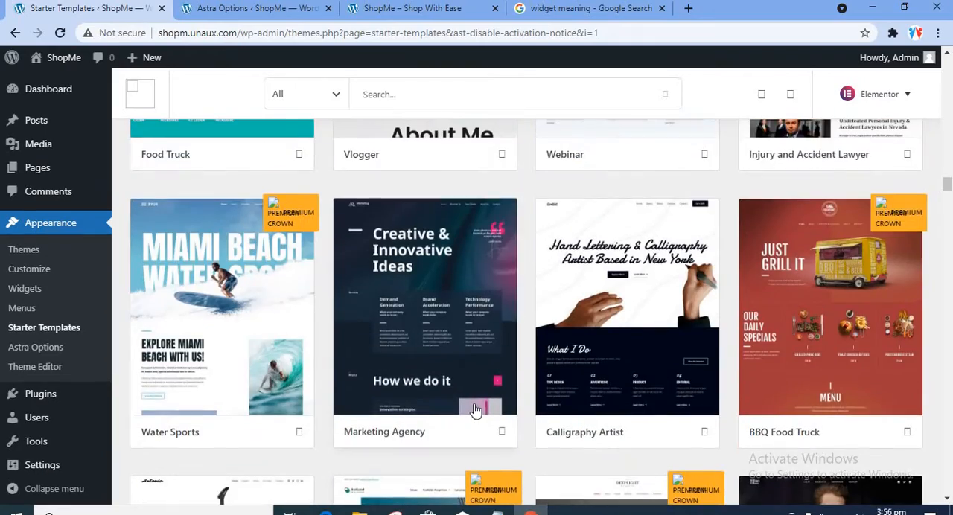
scroll(474, 409, up, 6)
scroll(476, 407, up, 20)
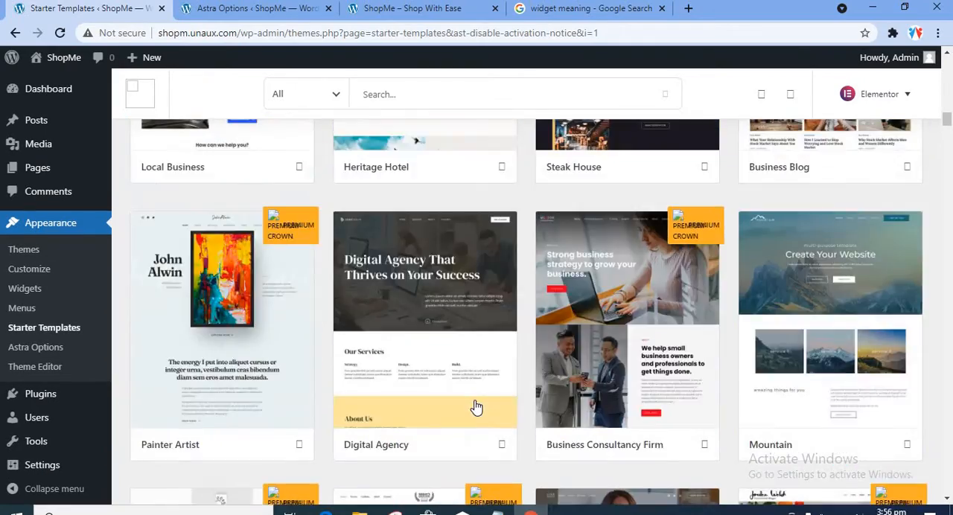
scroll(477, 408, up, 4)
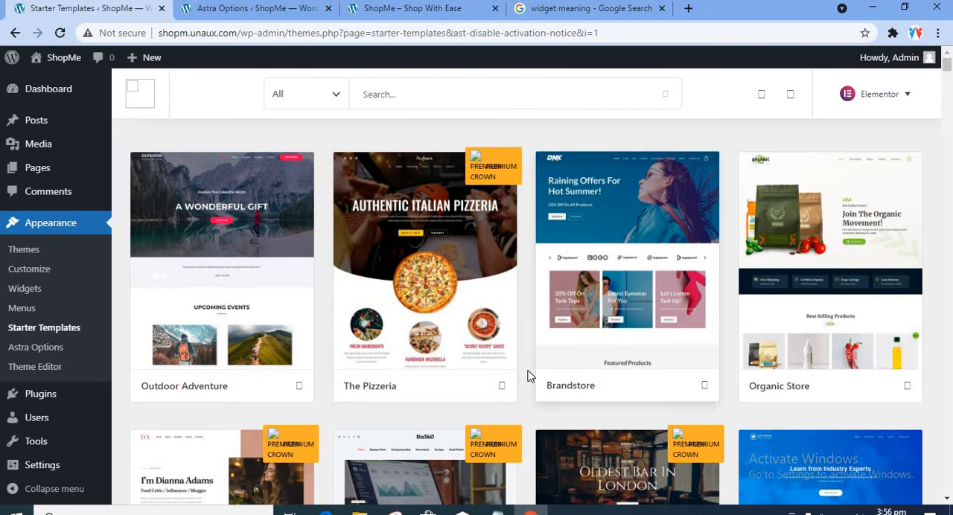
scroll(583, 356, down, 2)
scroll(583, 356, down, 5)
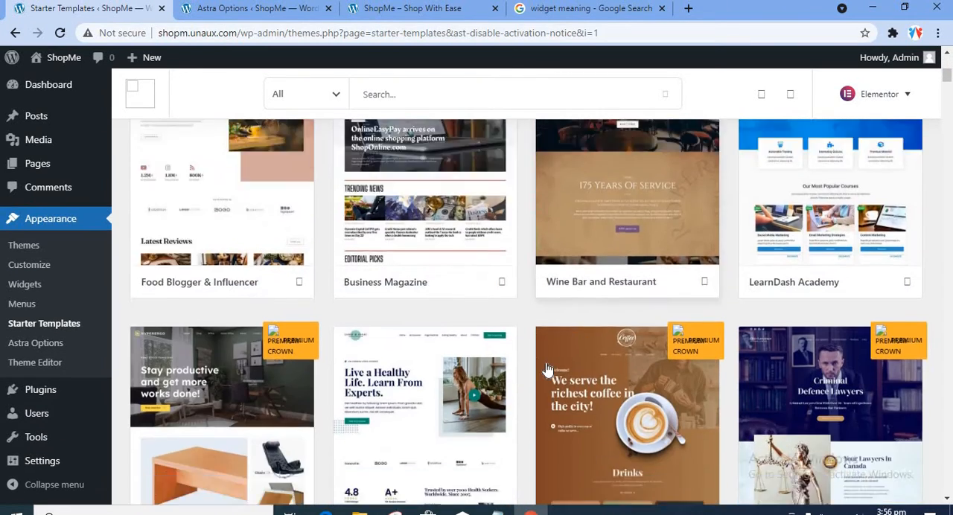
scroll(547, 372, up, 7)
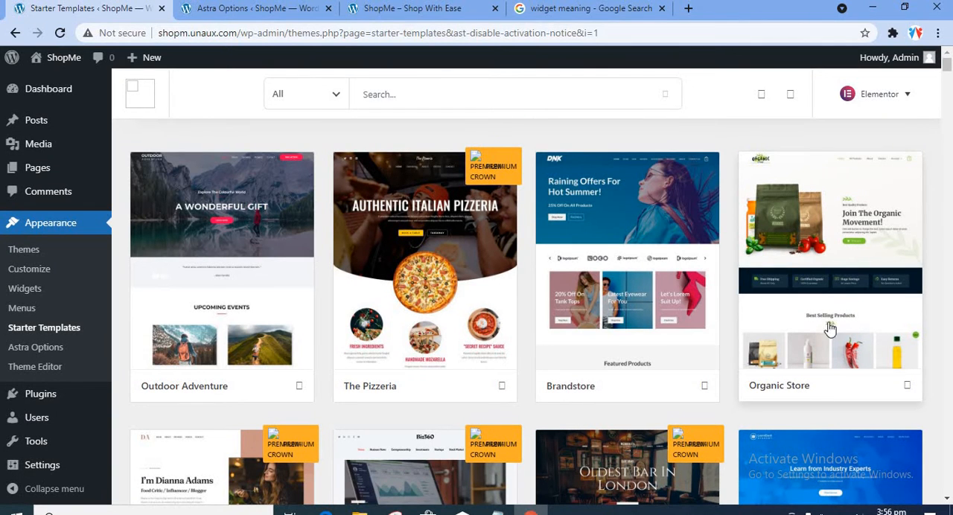
Step: Open the Organic Store starter template and compare its home page preview with the current ShopMe site
click(840, 278)
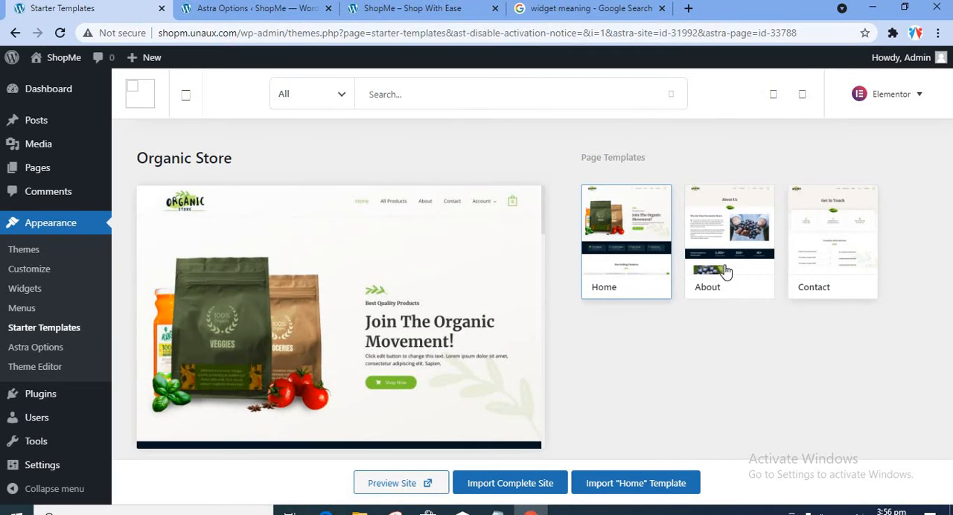
scroll(332, 360, down, 10)
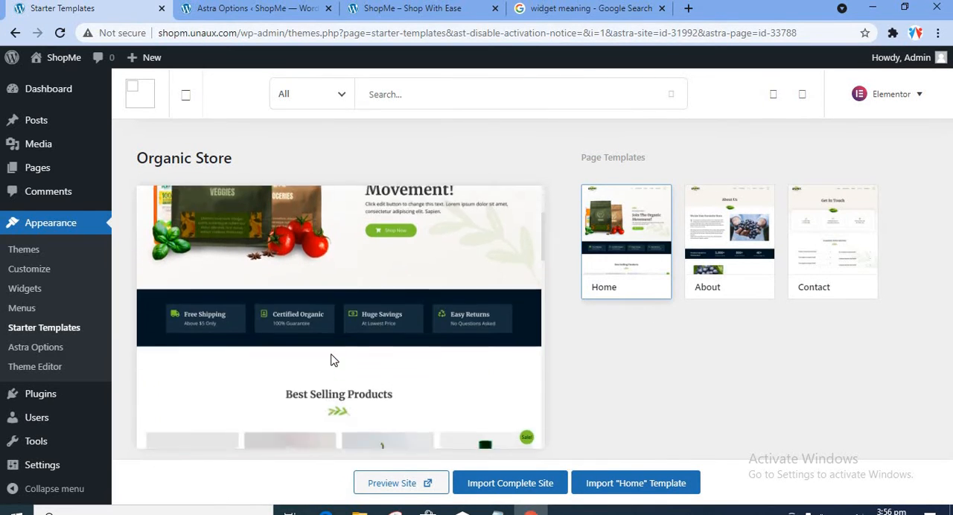
scroll(331, 356, down, 5)
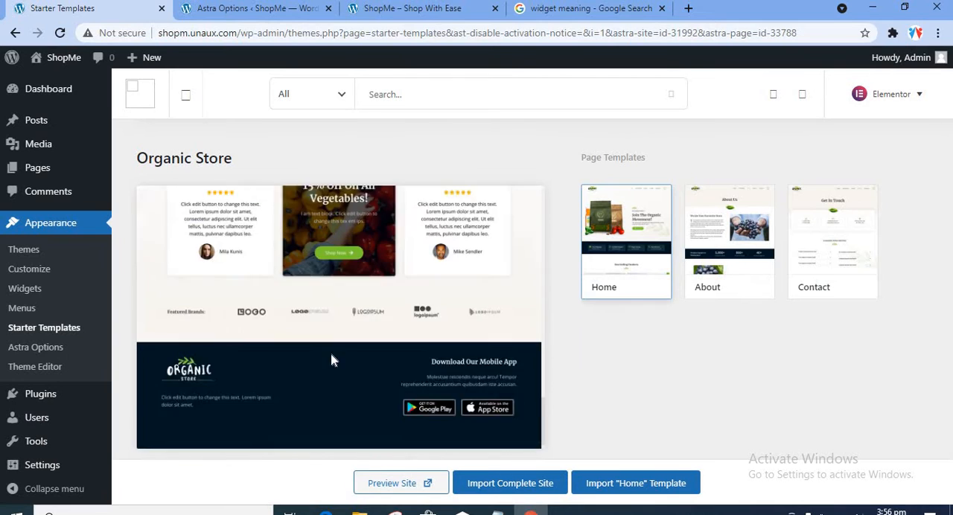
scroll(330, 356, up, 8)
scroll(377, 395, up, 2)
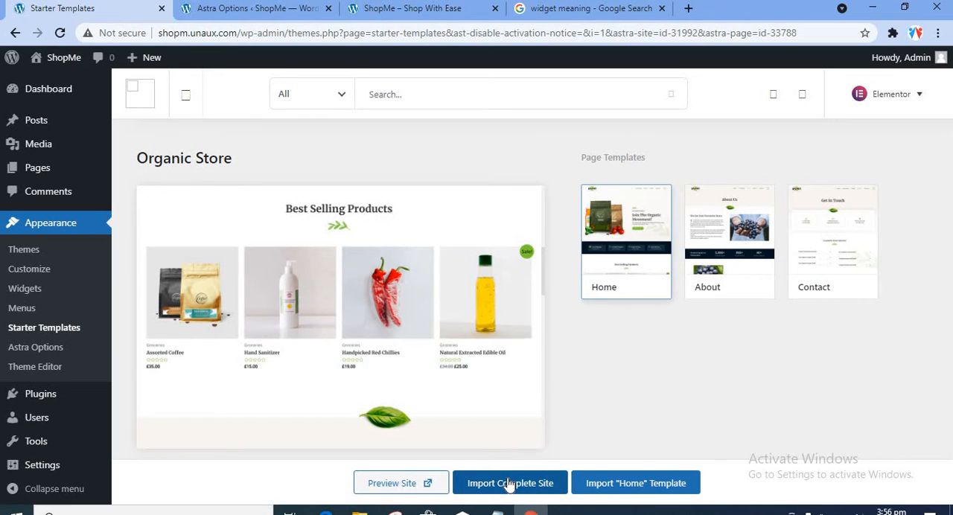
click(396, 9)
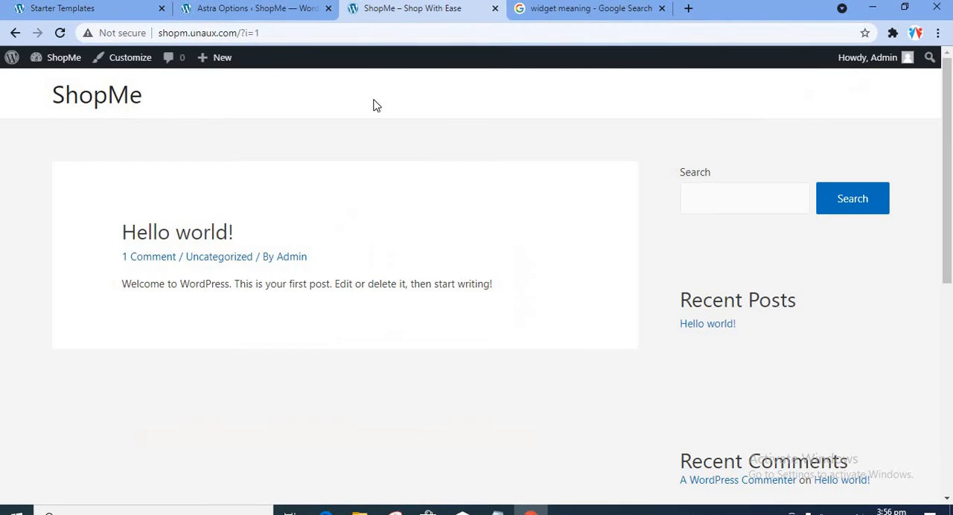
click(128, 15)
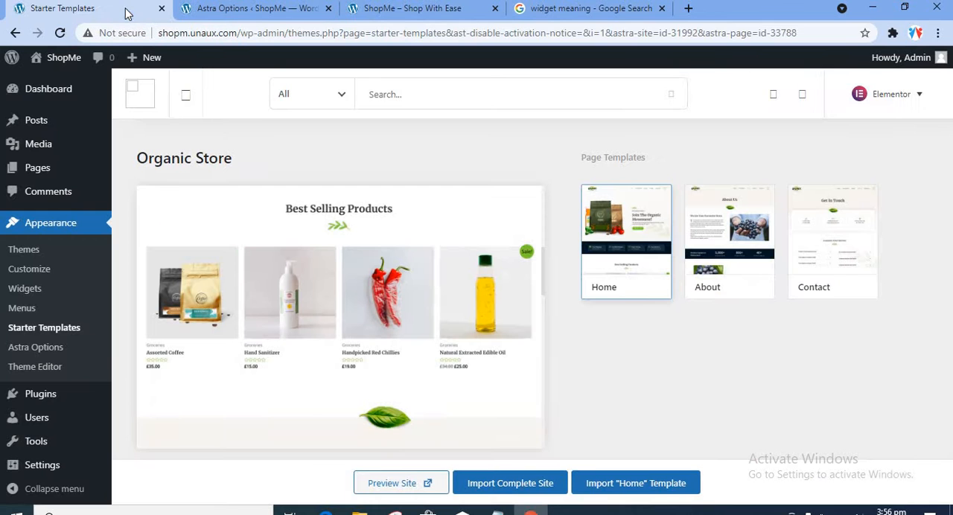
Step: Start importing the complete Organic Store site, describing the user as Intermediate and the website as for Myself/My company
click(504, 488)
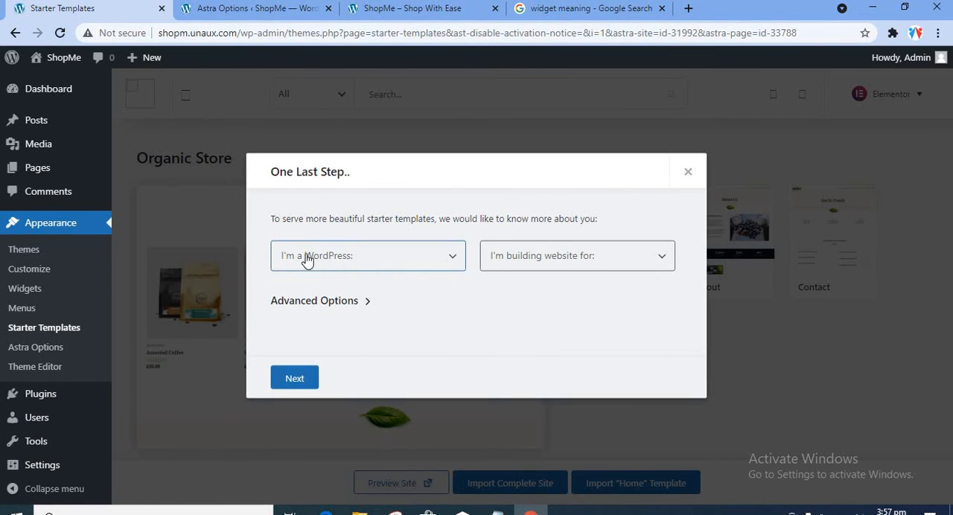
click(381, 266)
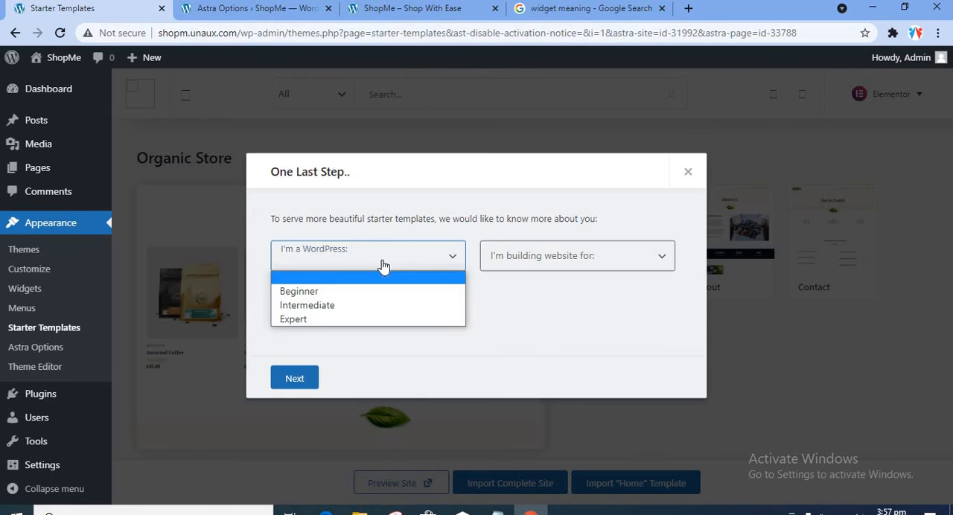
click(321, 308)
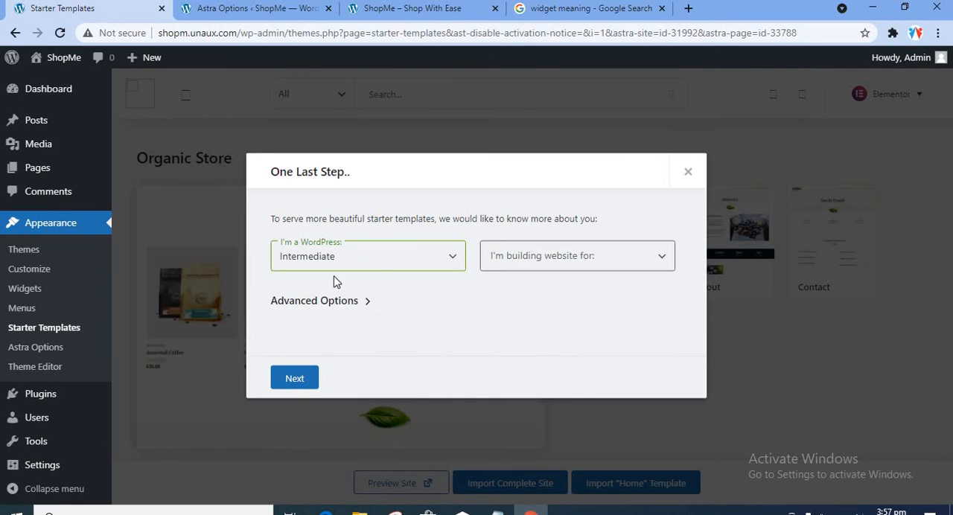
click(570, 262)
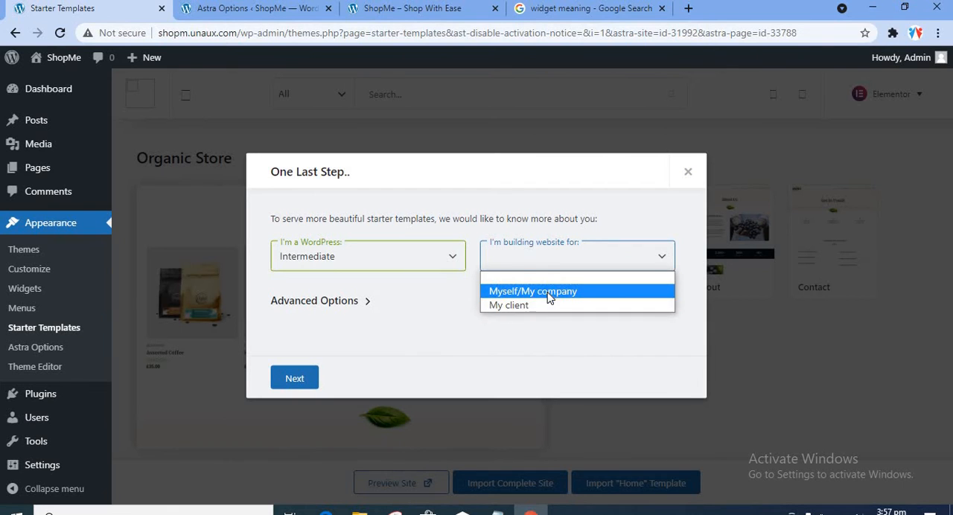
click(553, 295)
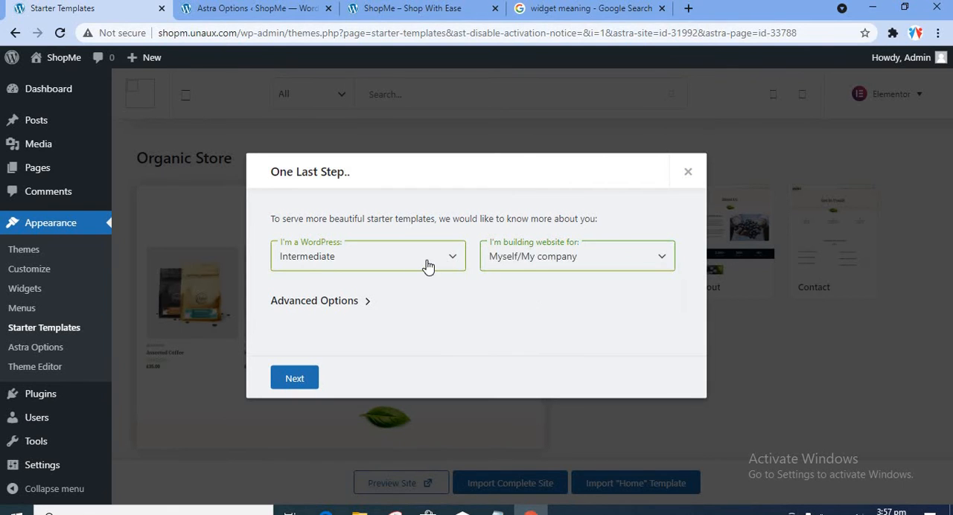
Step: Change the WordPress experience level to Beginner and run the import without submitting contact details
click(428, 264)
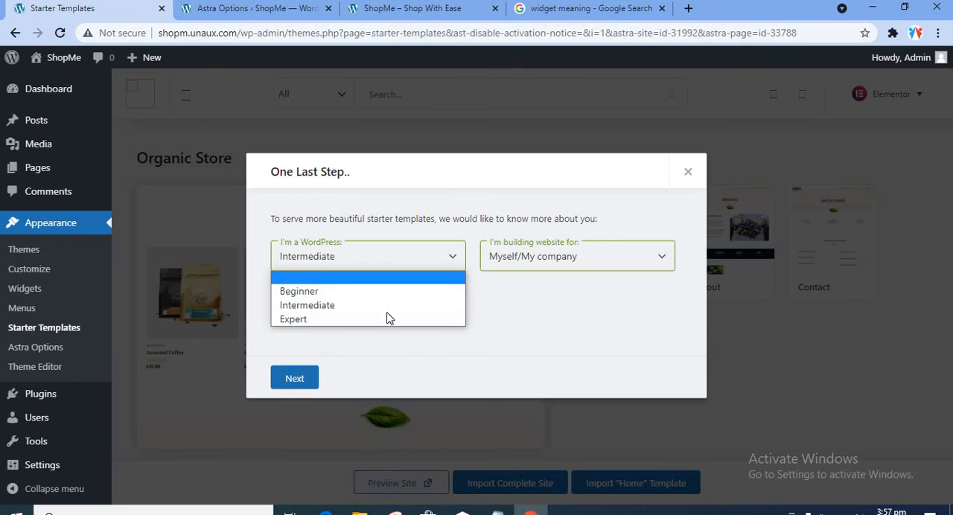
click(370, 320)
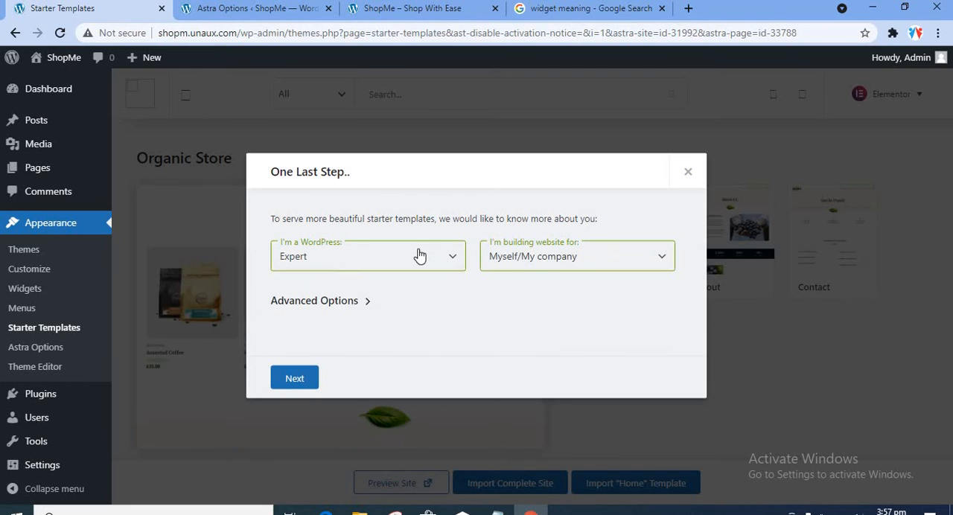
click(417, 258)
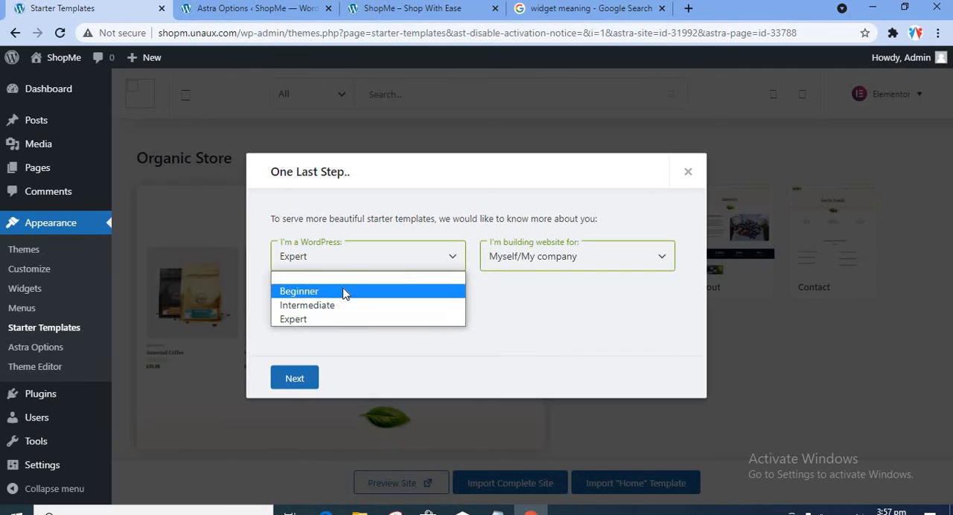
click(345, 291)
click(295, 378)
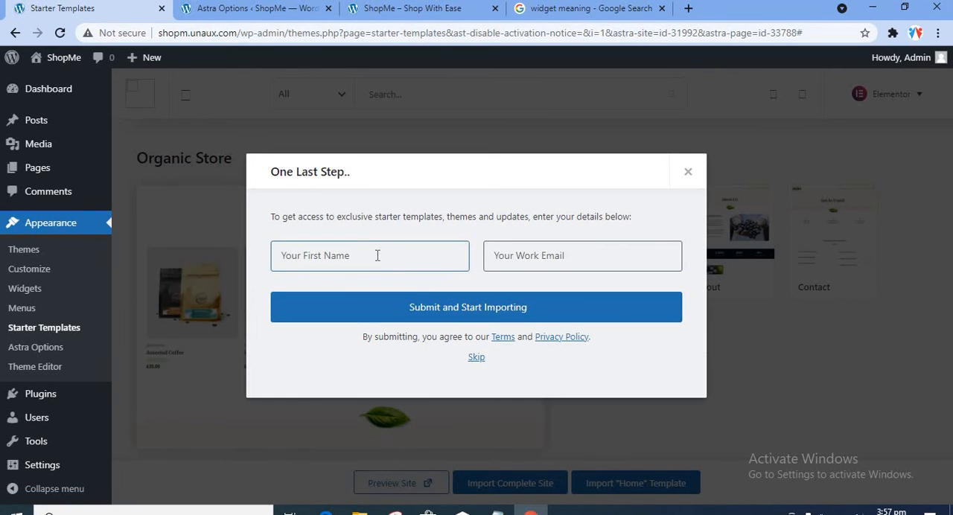
click(476, 358)
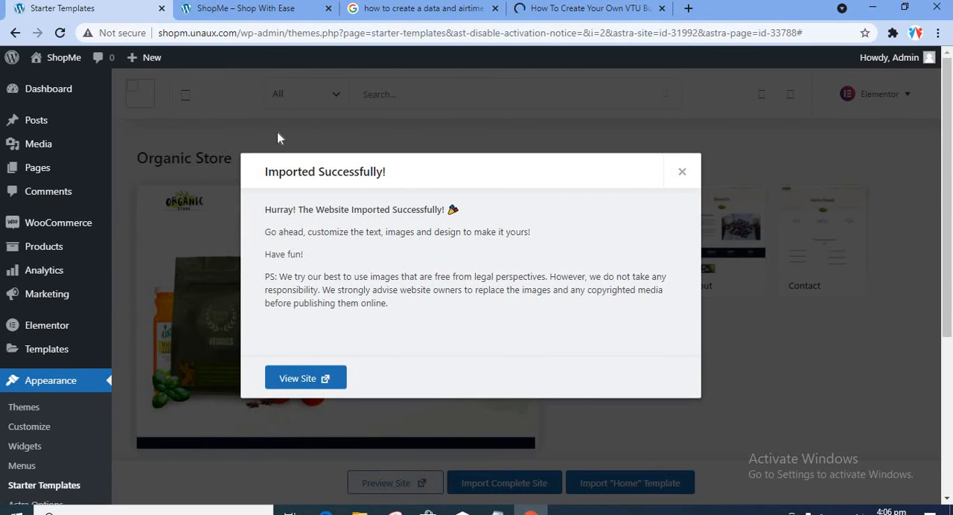
Step: Reload the ShopMe site and look through the home page imported from the template
click(250, 9)
click(60, 33)
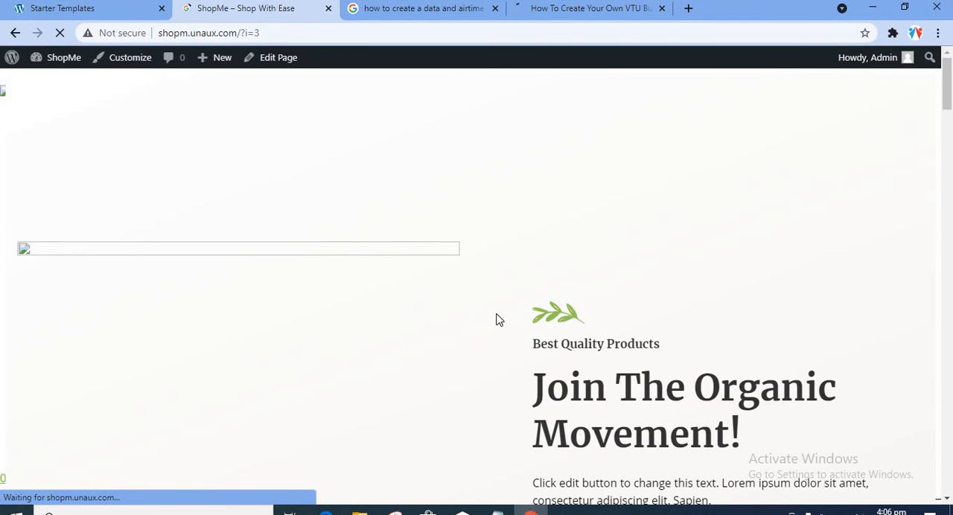
scroll(499, 320, down, 15)
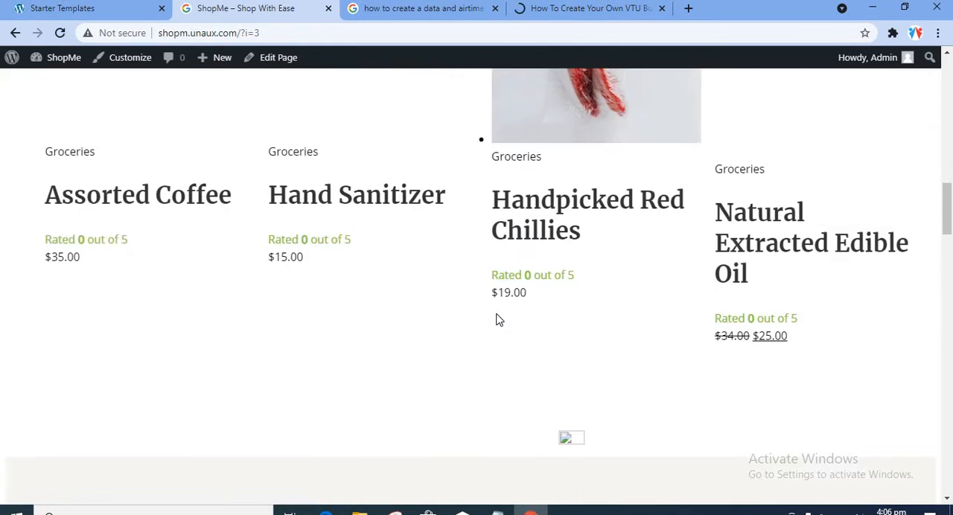
scroll(500, 320, down, 17)
scroll(499, 320, up, 3)
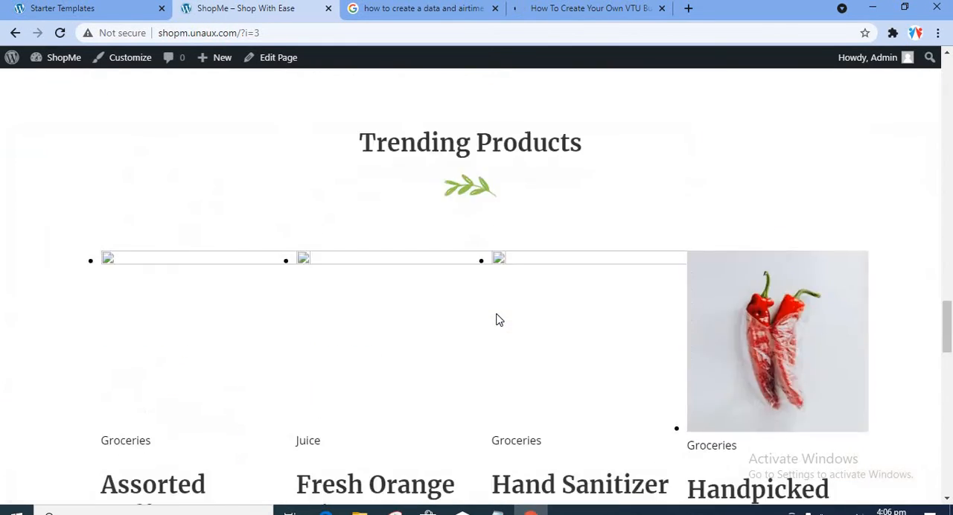
scroll(499, 320, up, 4)
scroll(499, 313, down, 8)
scroll(498, 303, up, 20)
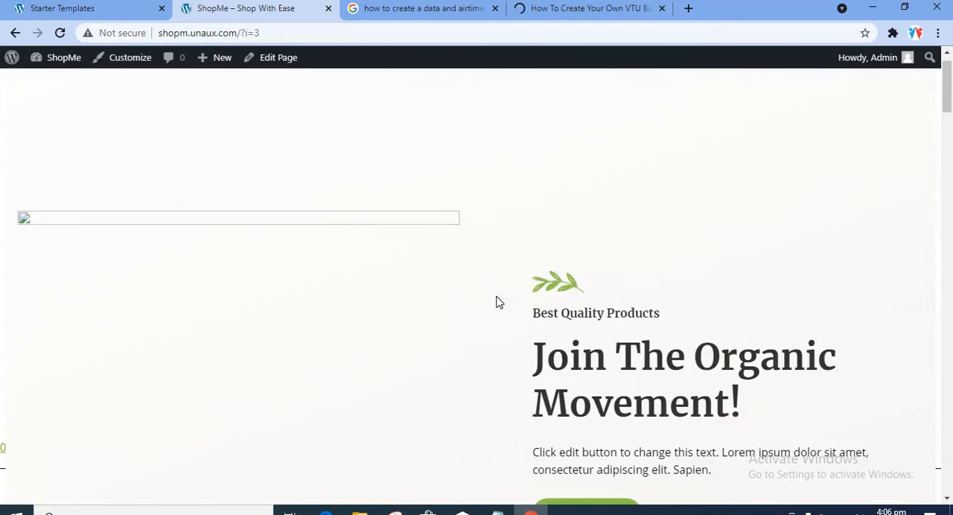
click(87, 9)
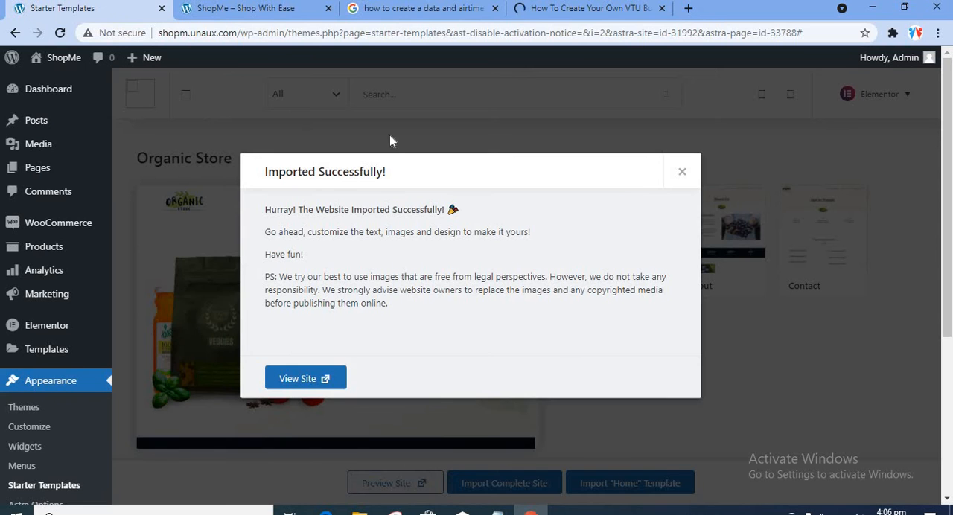
click(275, 8)
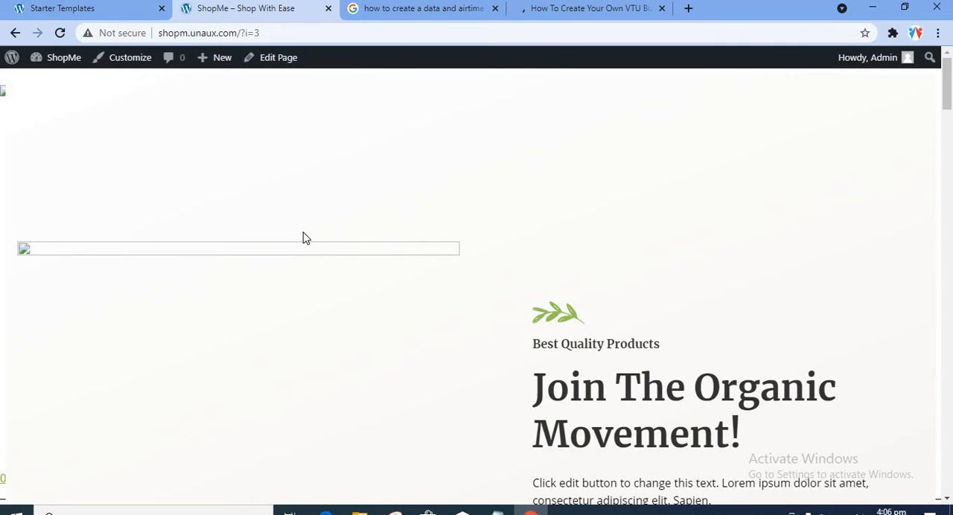
click(60, 32)
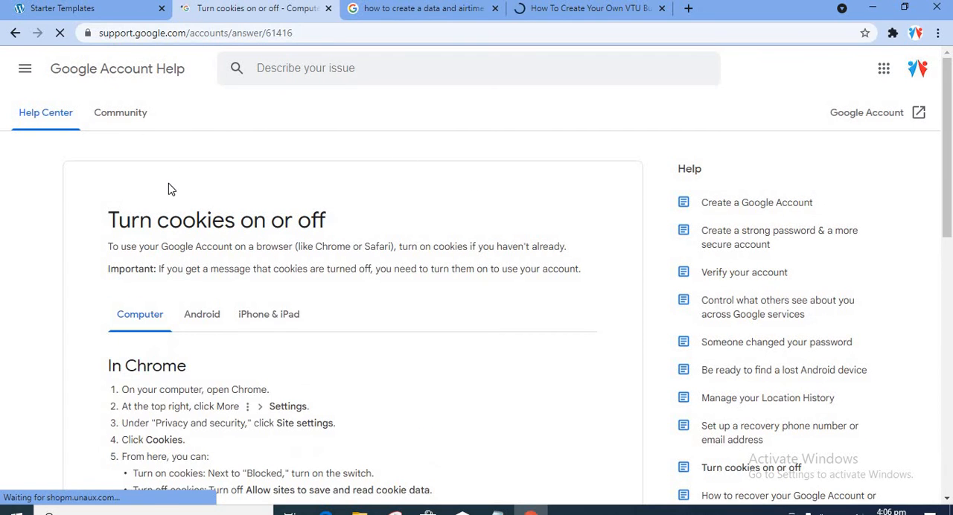
scroll(307, 249, down, 4)
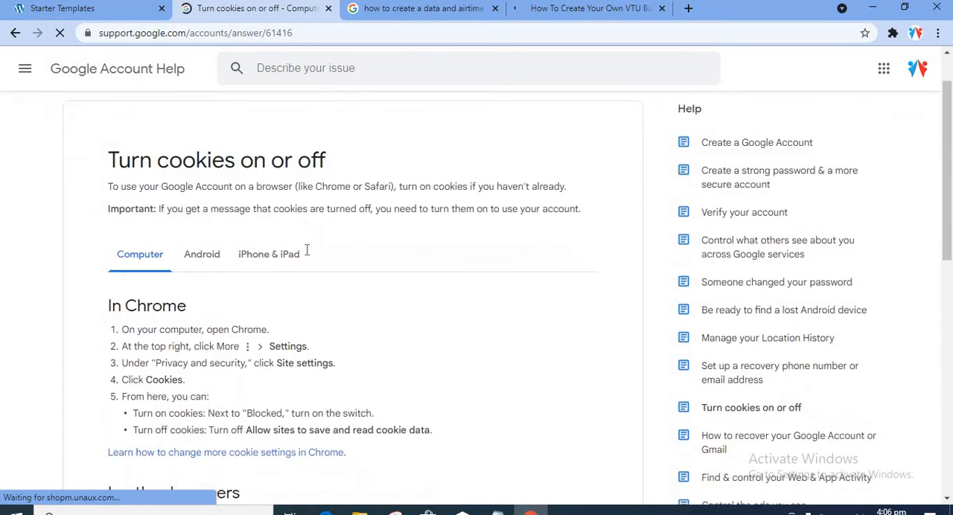
click(15, 33)
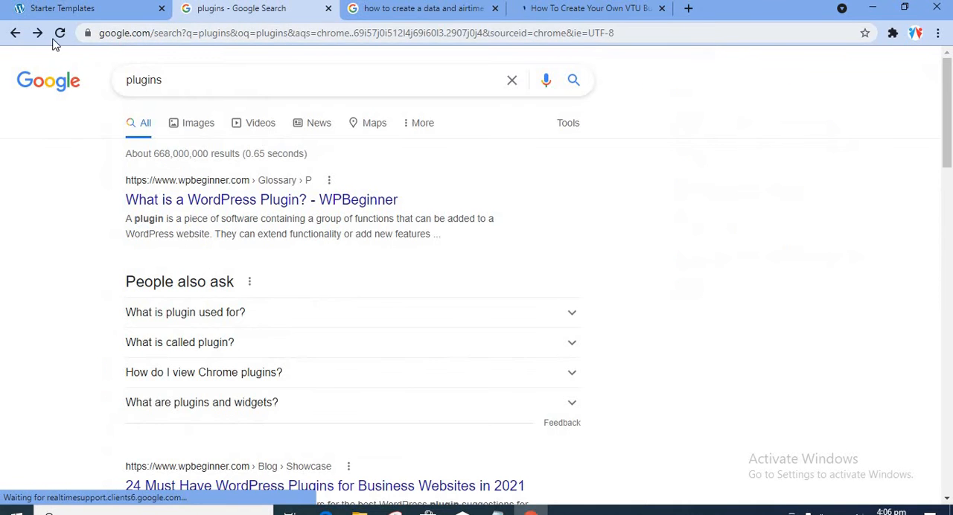
click(102, 8)
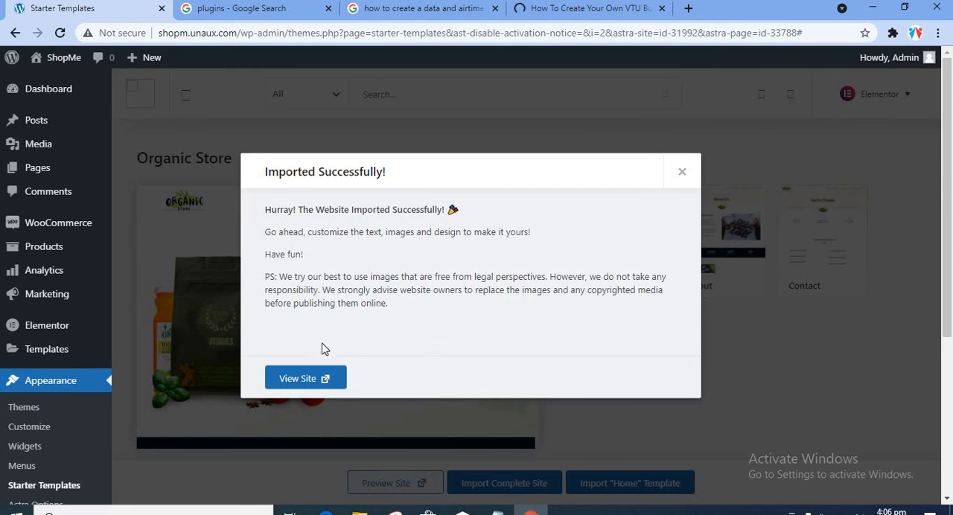
Step: View the imported site from the import confirmation and examine its home page sections, from the hero and products to testimonials and footer
click(319, 378)
click(453, 9)
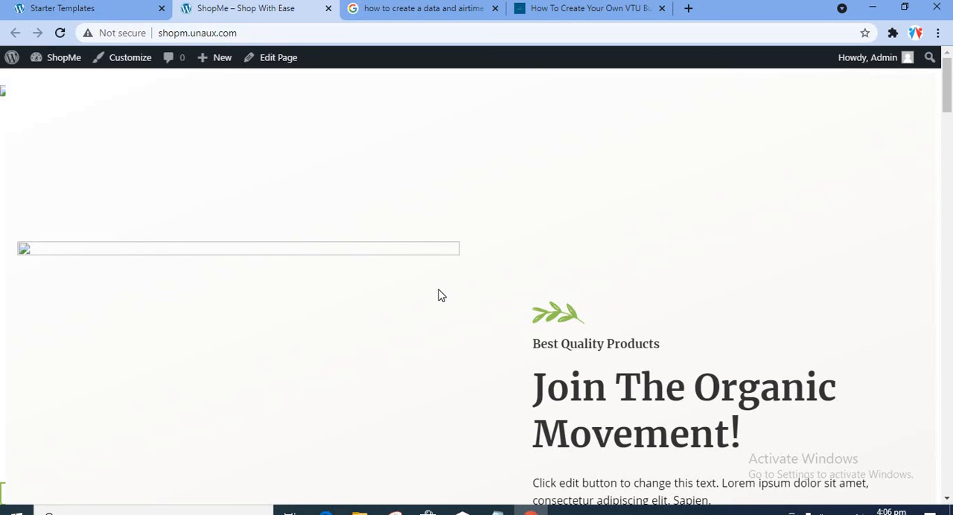
scroll(541, 387, down, 1)
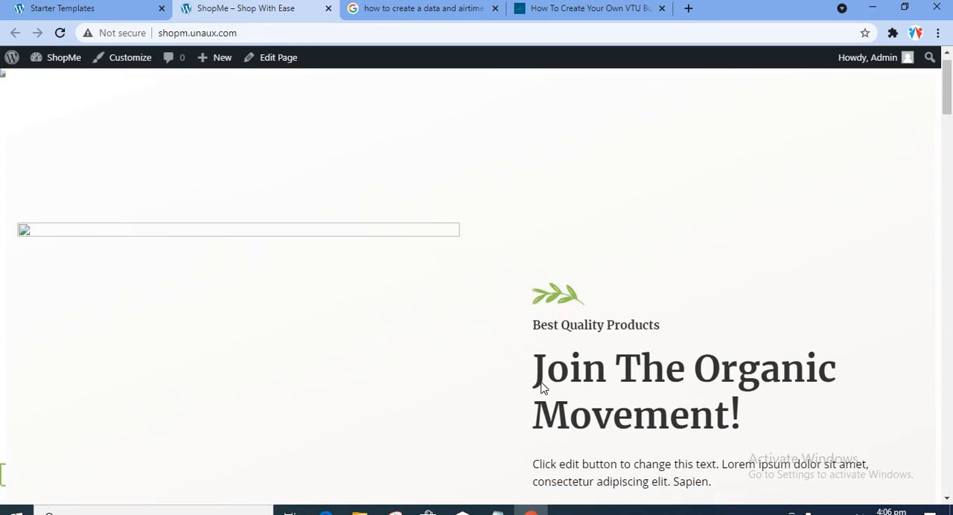
scroll(541, 387, down, 12)
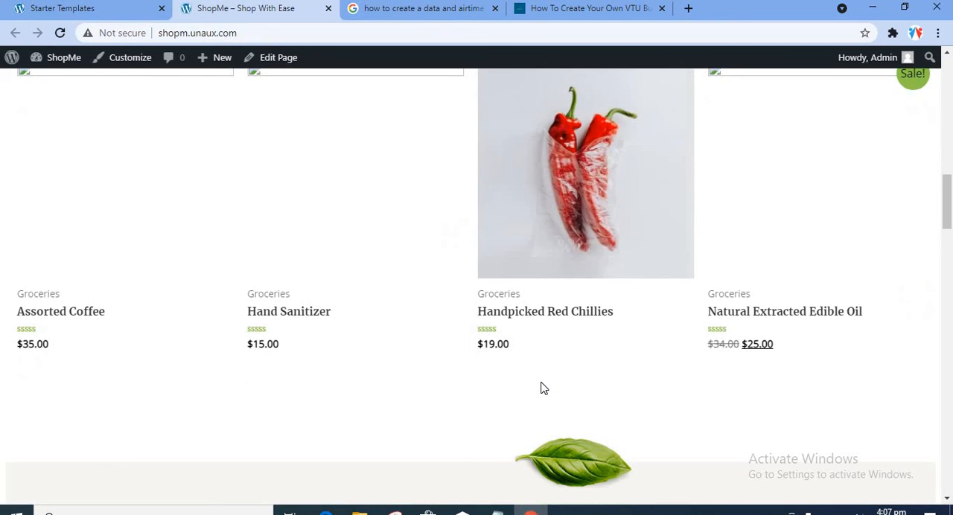
scroll(541, 387, up, 3)
scroll(542, 385, down, 3)
scroll(690, 344, down, 8)
scroll(690, 344, up, 11)
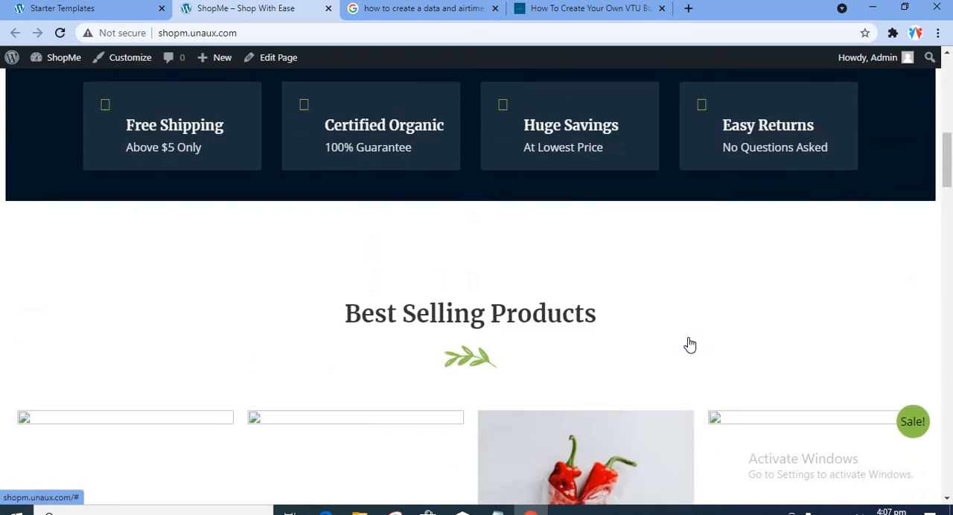
scroll(688, 343, up, 5)
scroll(652, 332, down, 8)
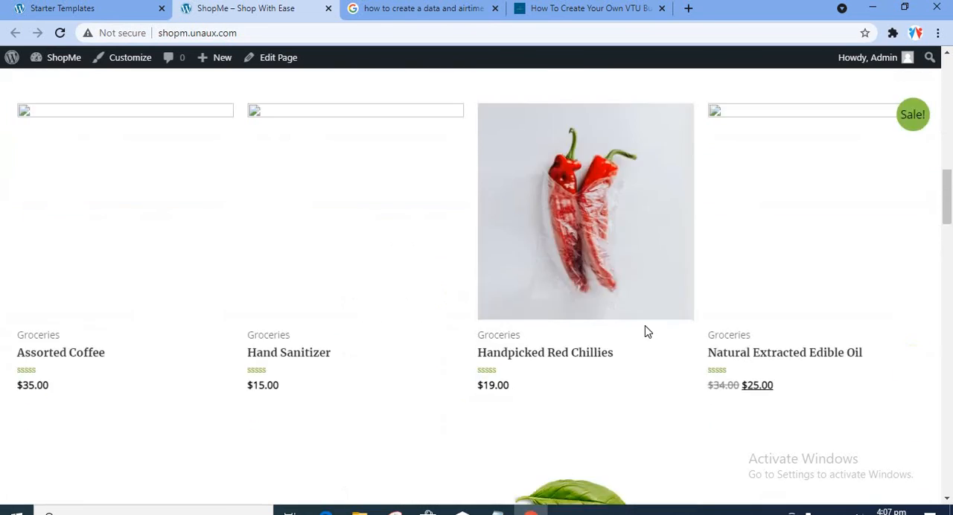
scroll(646, 332, down, 9)
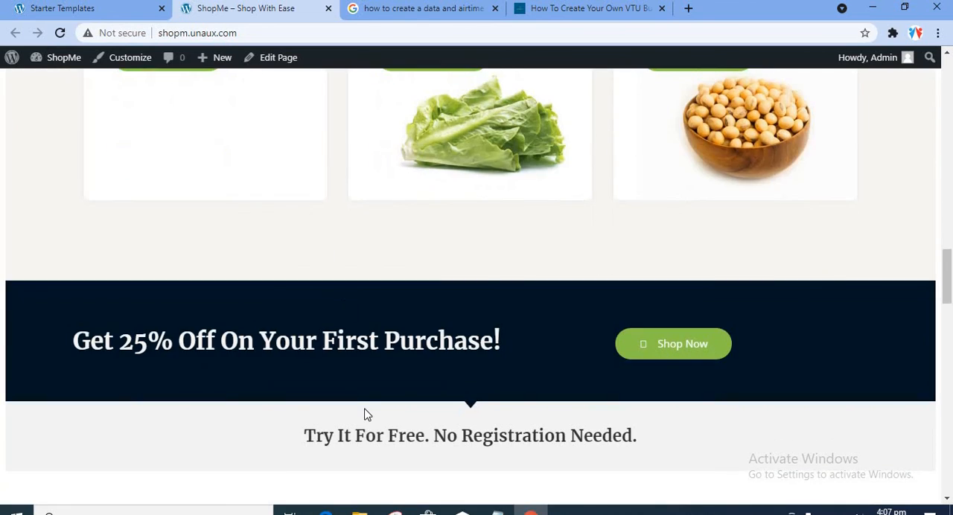
scroll(364, 414, down, 15)
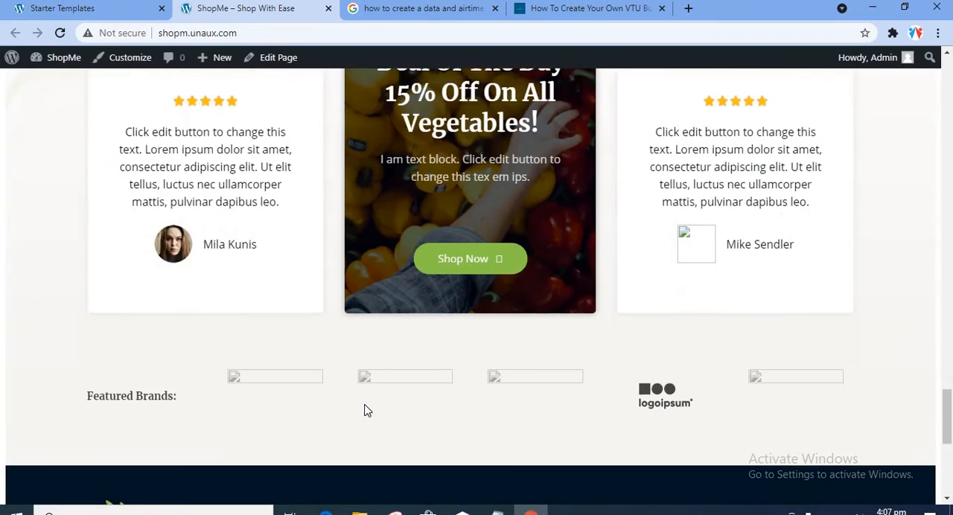
scroll(367, 410, down, 5)
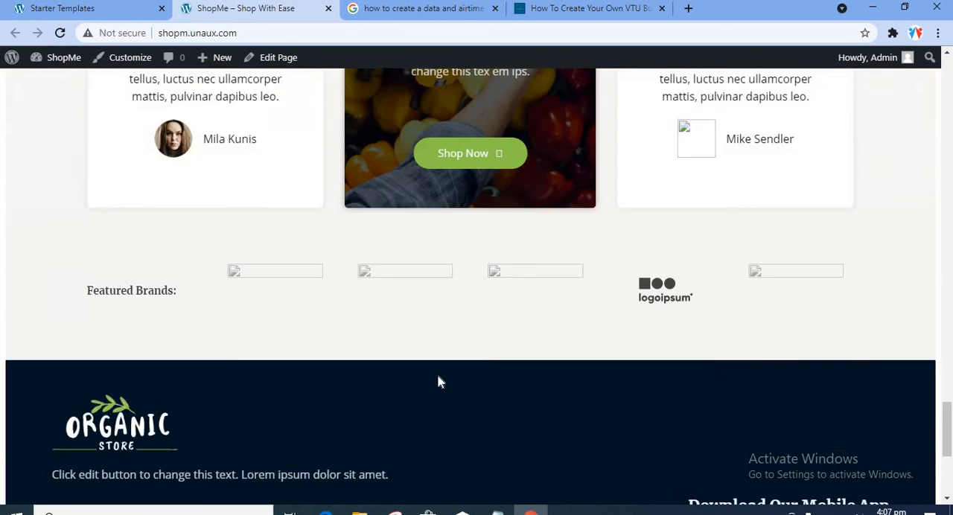
scroll(438, 383, up, 6)
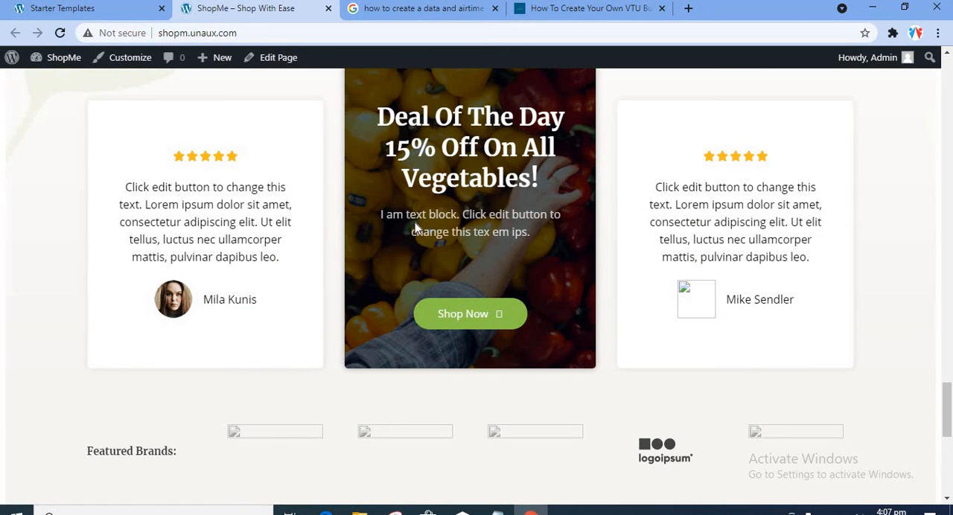
Step: Dismiss the import confirmation in Starter Templates and compare the Organic Store preview with the ShopMe home page, back up to its hero section
click(115, 9)
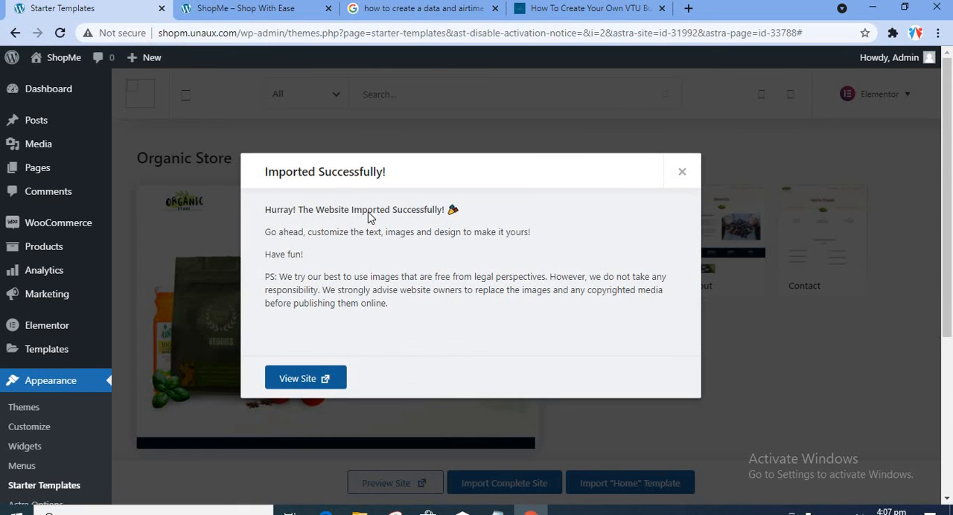
click(683, 174)
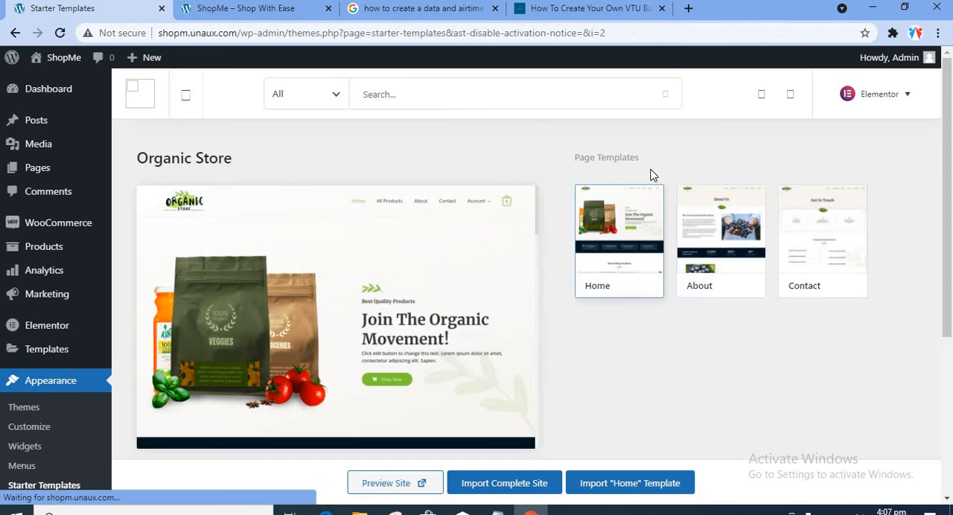
click(253, 12)
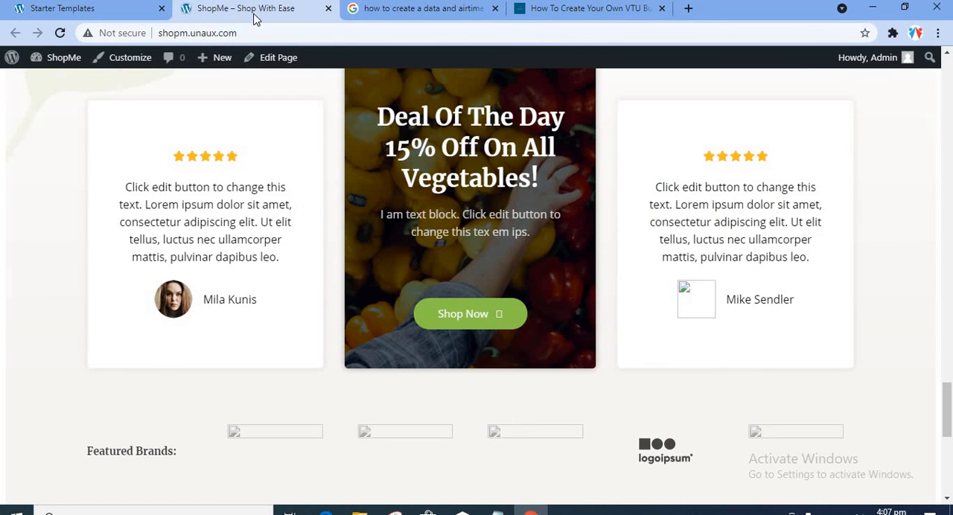
click(93, 7)
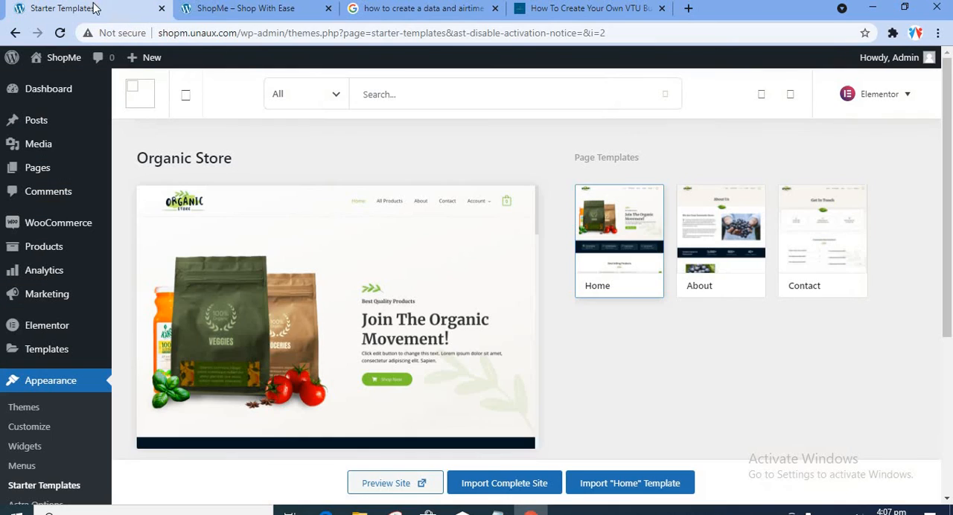
click(229, 11)
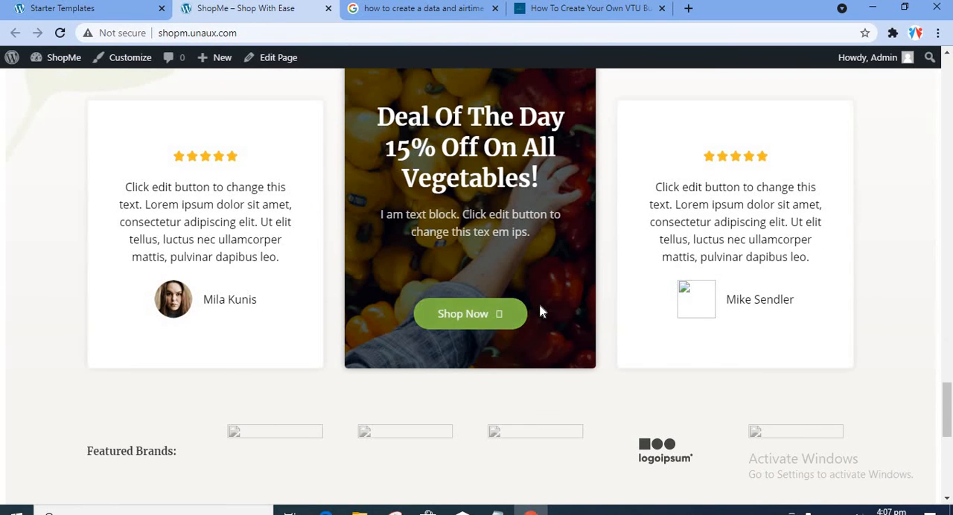
scroll(543, 310, up, 10)
scroll(543, 311, up, 10)
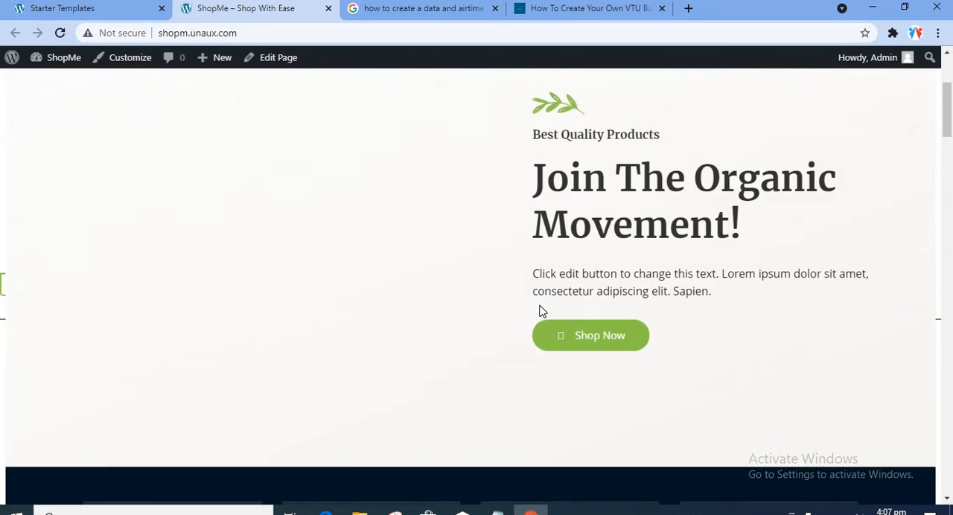